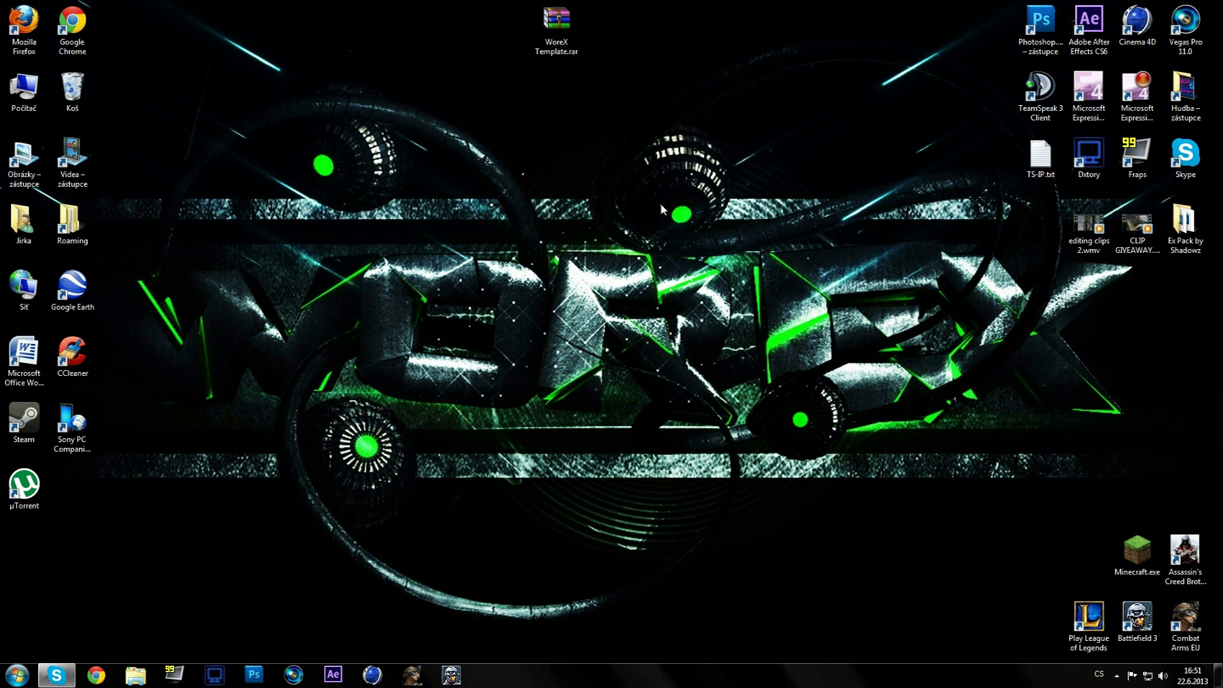
Open WoreX Template.rar from the desktop in WinRAR.
double_click(558, 27)
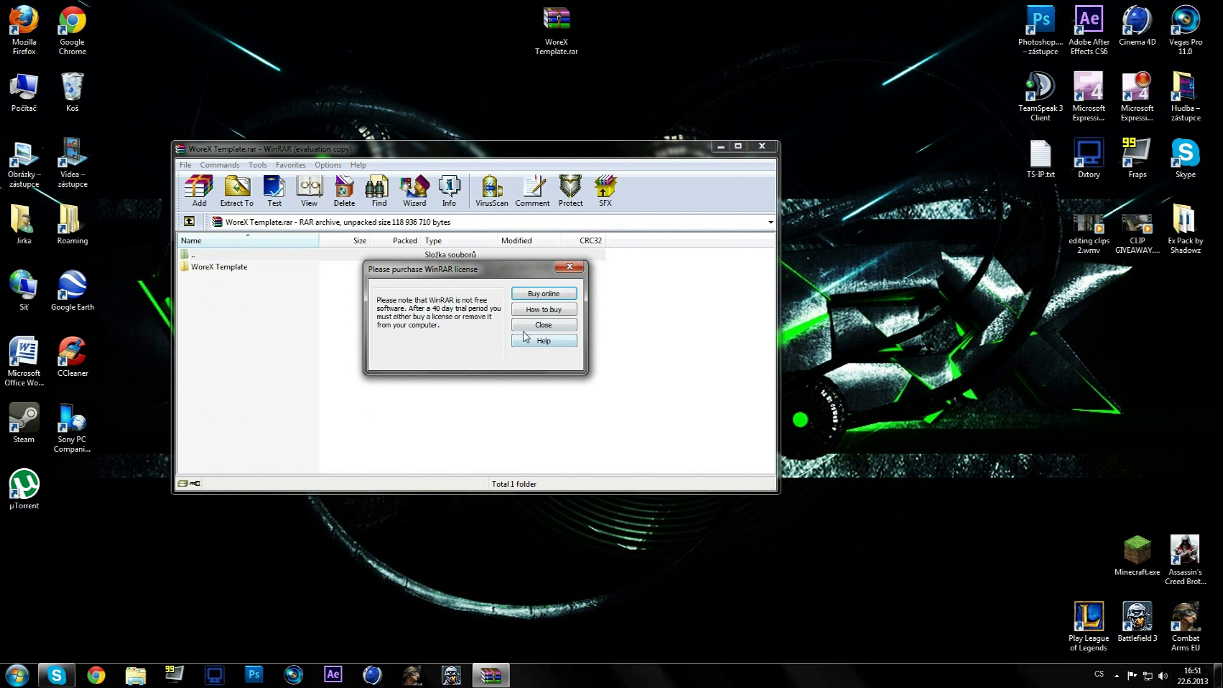
Dismiss the WinRAR licence reminder and extract the WoreX Template folder onto the desktop.
left_click(542, 324)
left_click_drag(234, 272, 433, 47)
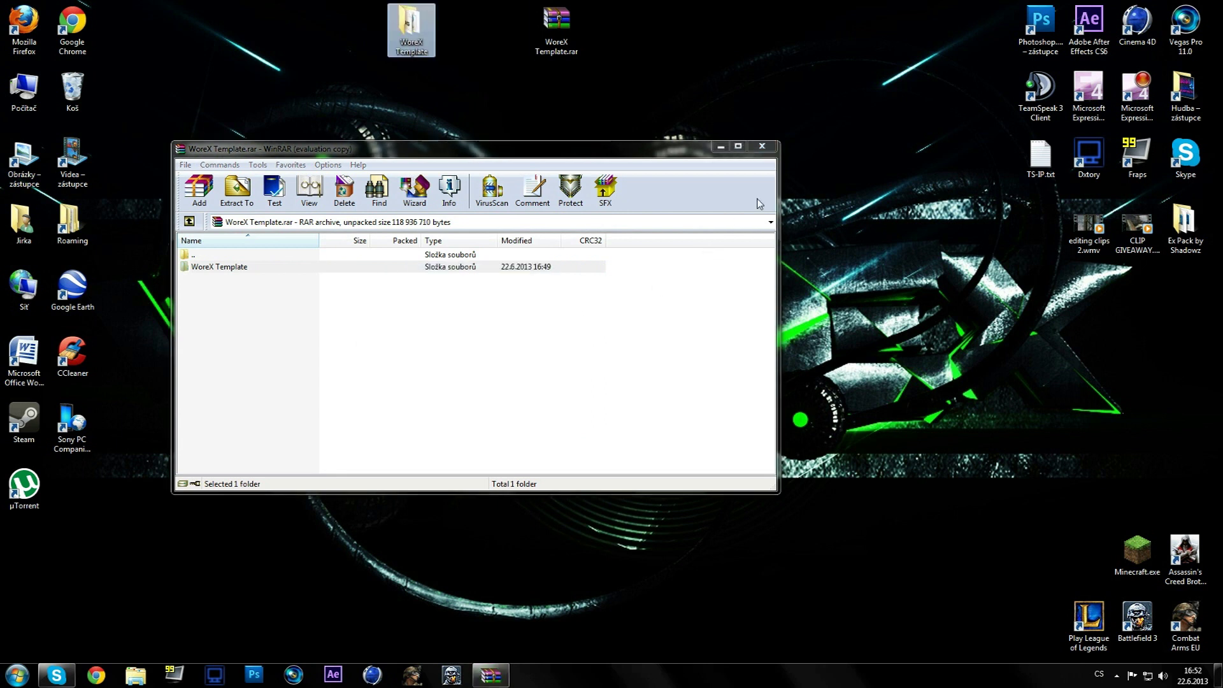
Close WinRAR, preview the BatmanForeverAlternate font in WoreX Template, then open its Cinema4D folder.
left_click(762, 146)
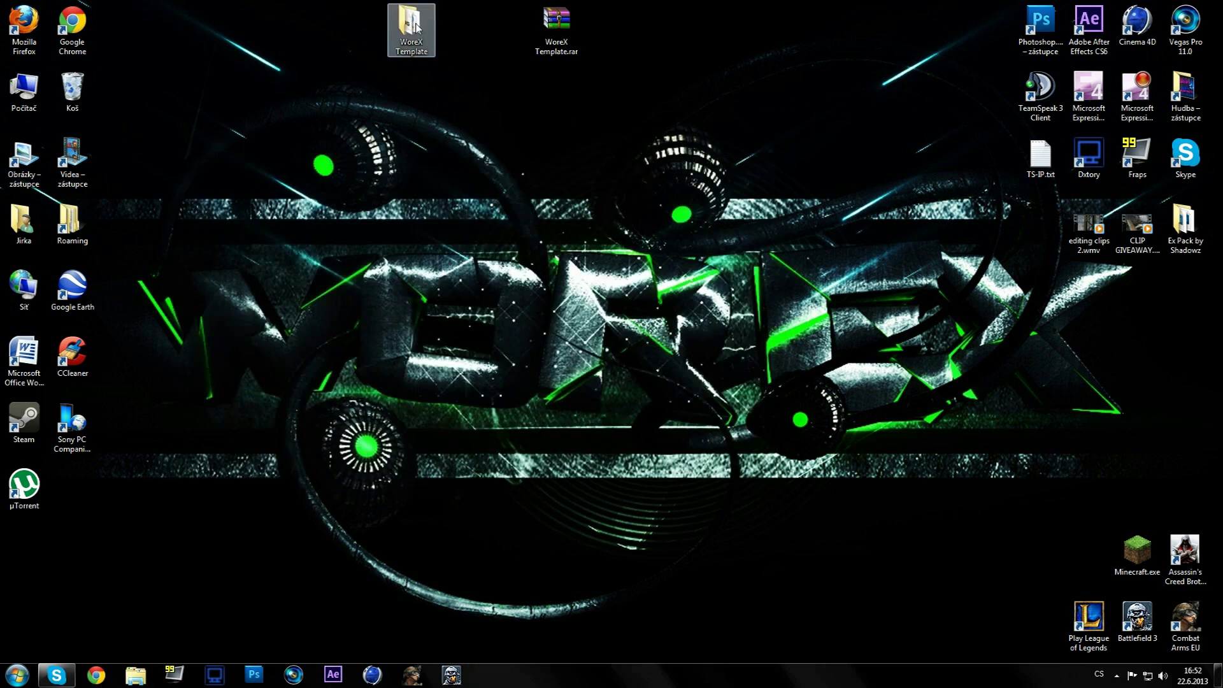
double_click(411, 25)
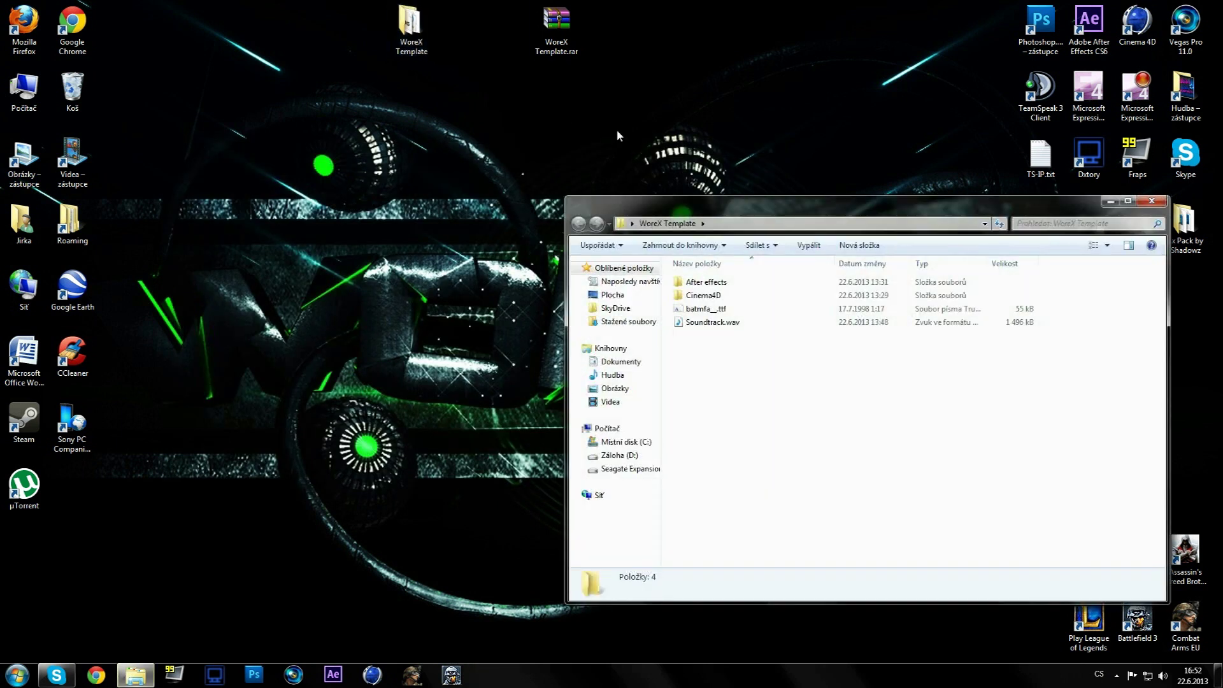
double_click(700, 310)
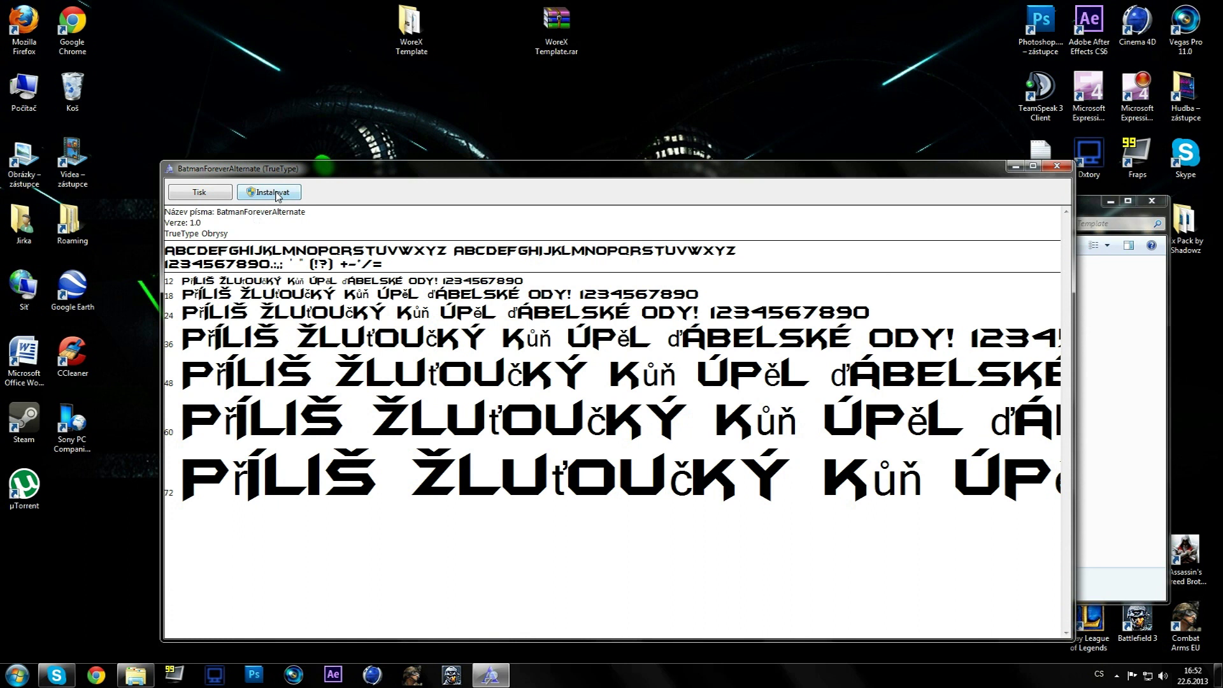
left_click(1057, 166)
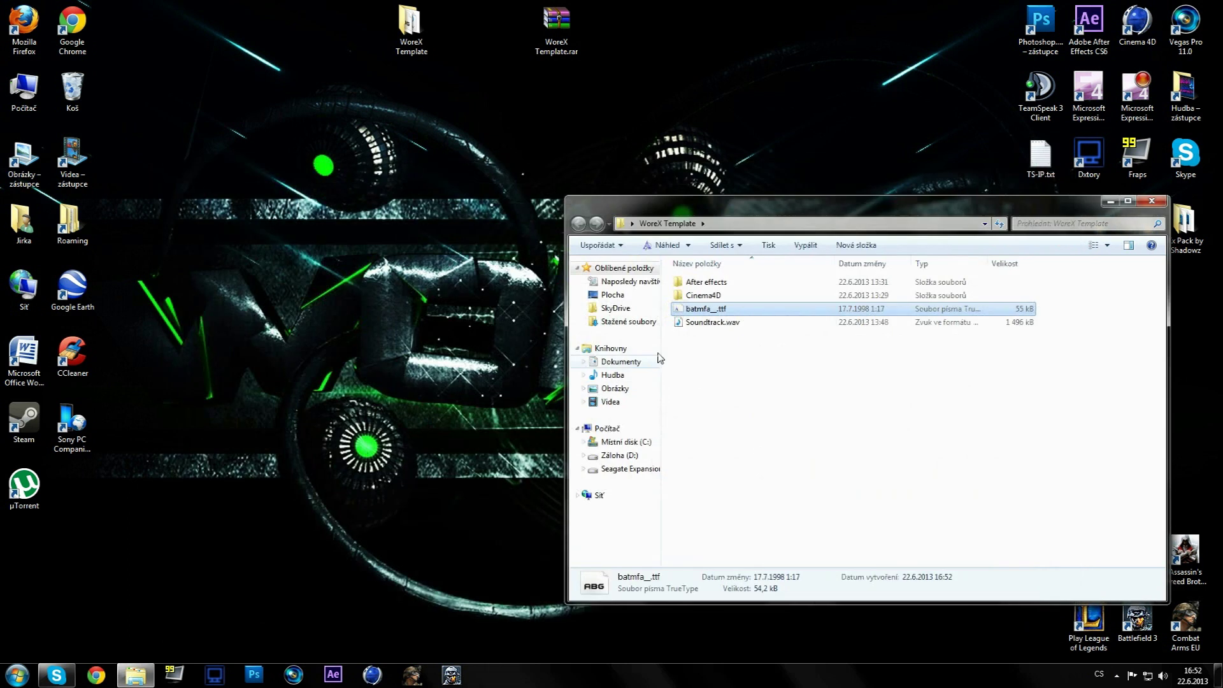
double_click(703, 297)
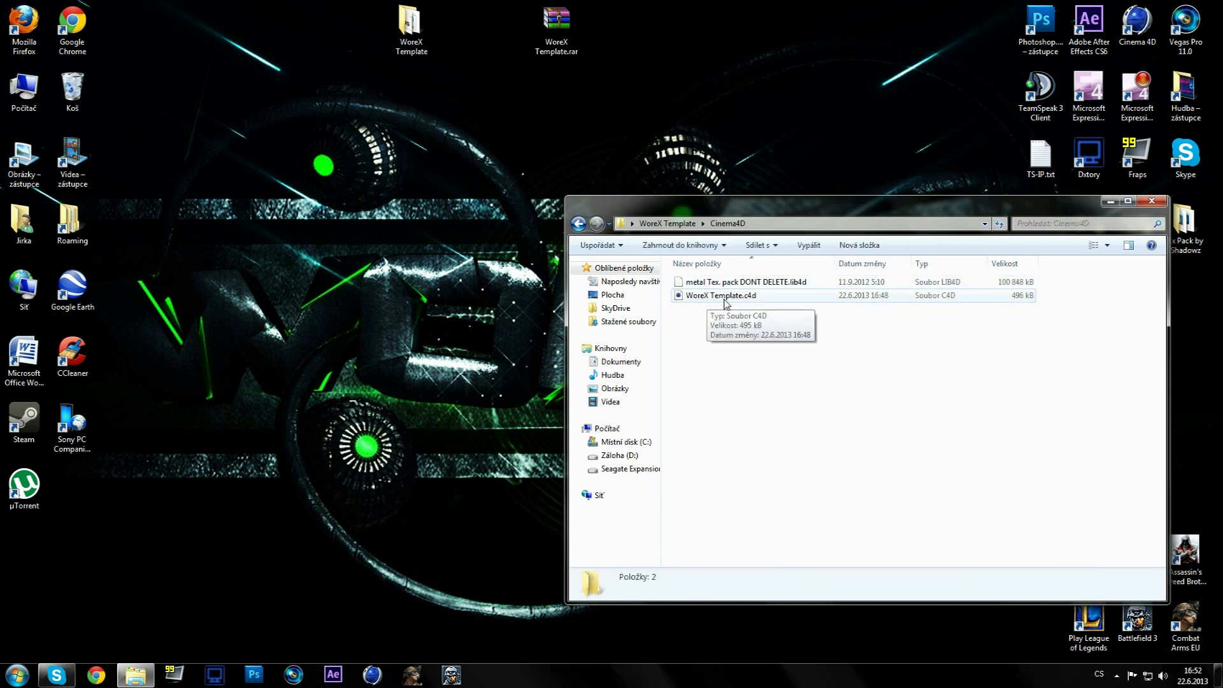
Open WoreX Template.c4d, scrub to mid-animation, test-render, and close the Chyba textury warning.
double_click(724, 296)
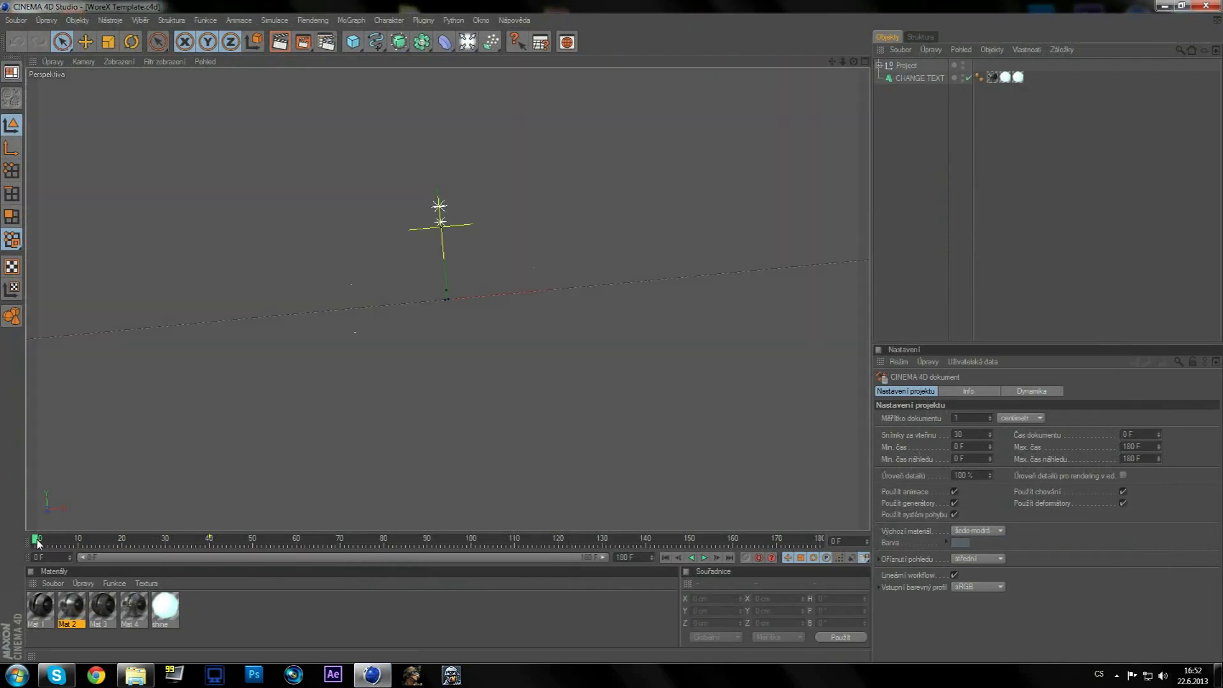
left_click_drag(35, 541, 314, 538)
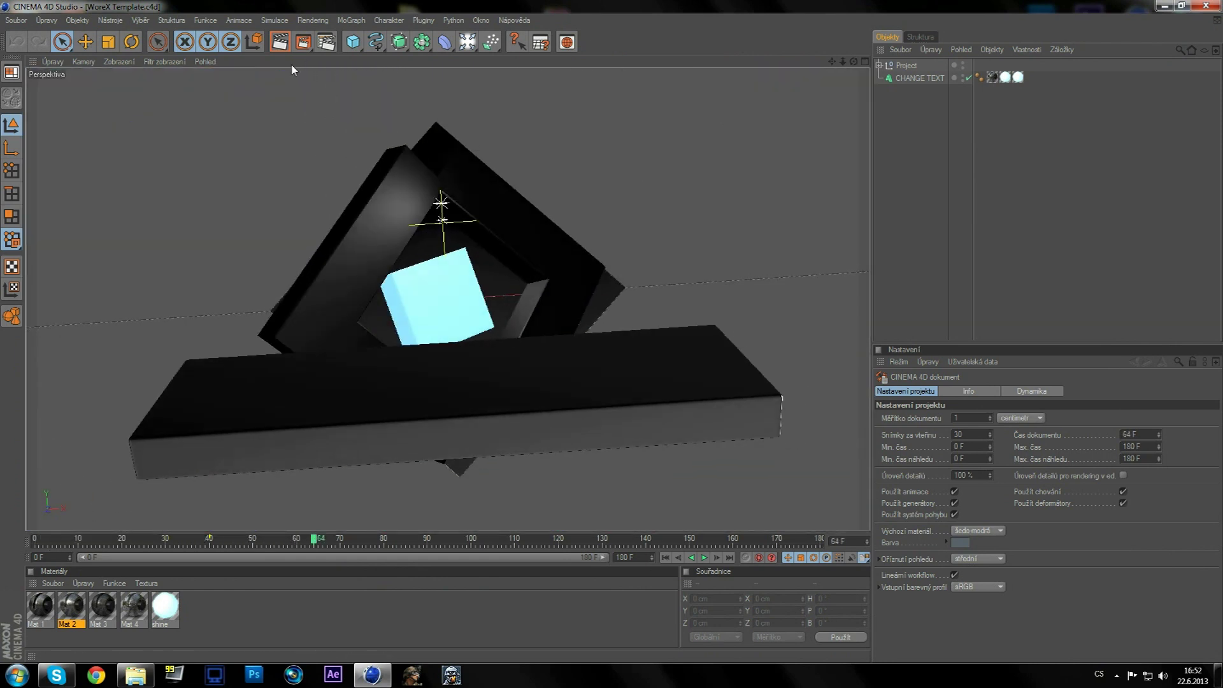
left_click(280, 42)
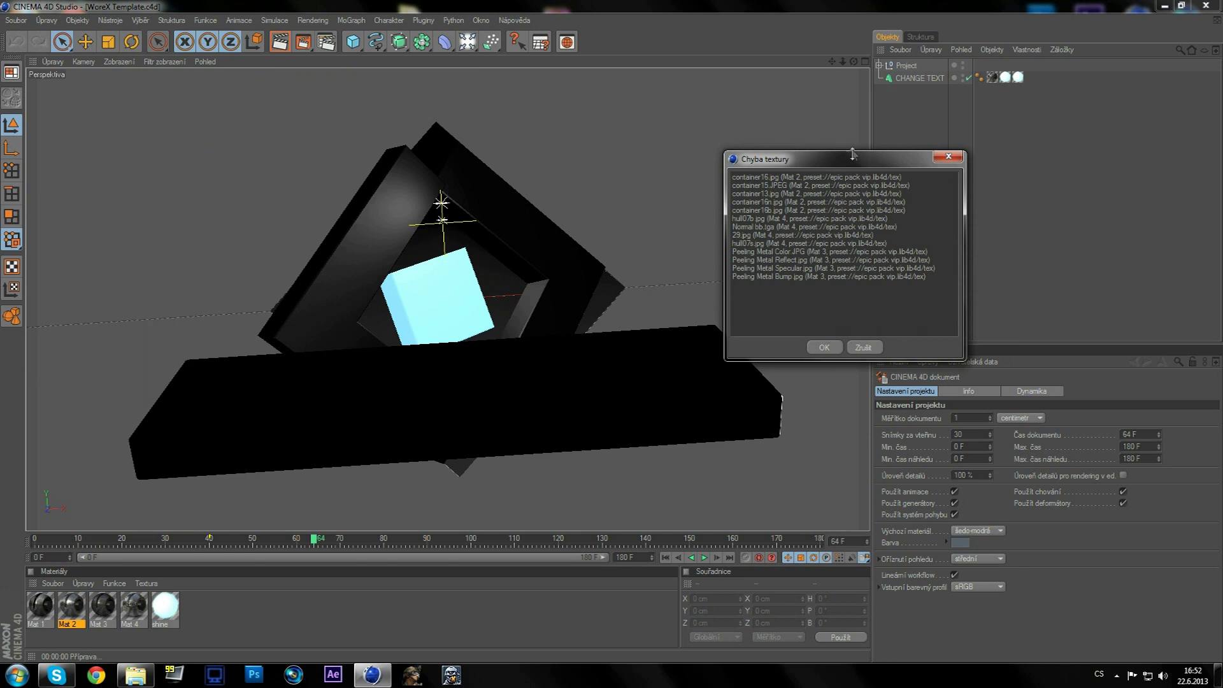
left_click_drag(858, 167, 649, 119)
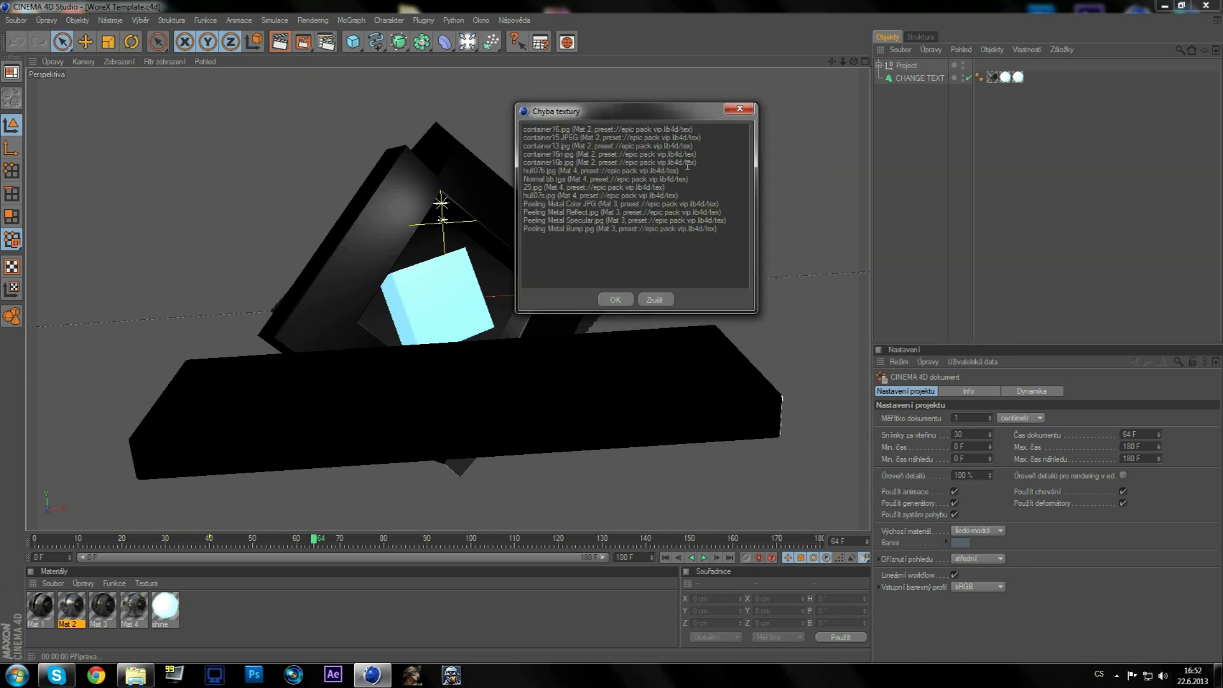
left_click(656, 301)
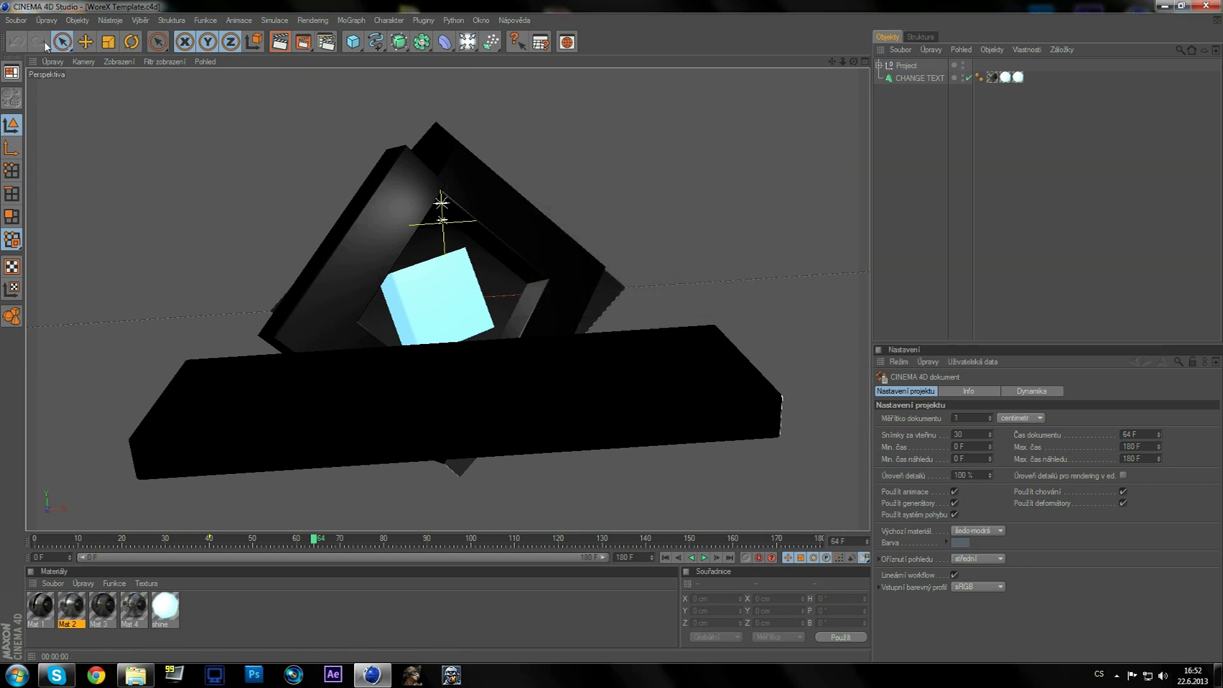
left_click(19, 21)
Load metal Tex. pack DONT DELETE.lib4d from Plocha > WoreX Template > Cinema4D via Soubor > Otevřít.
left_click(38, 51)
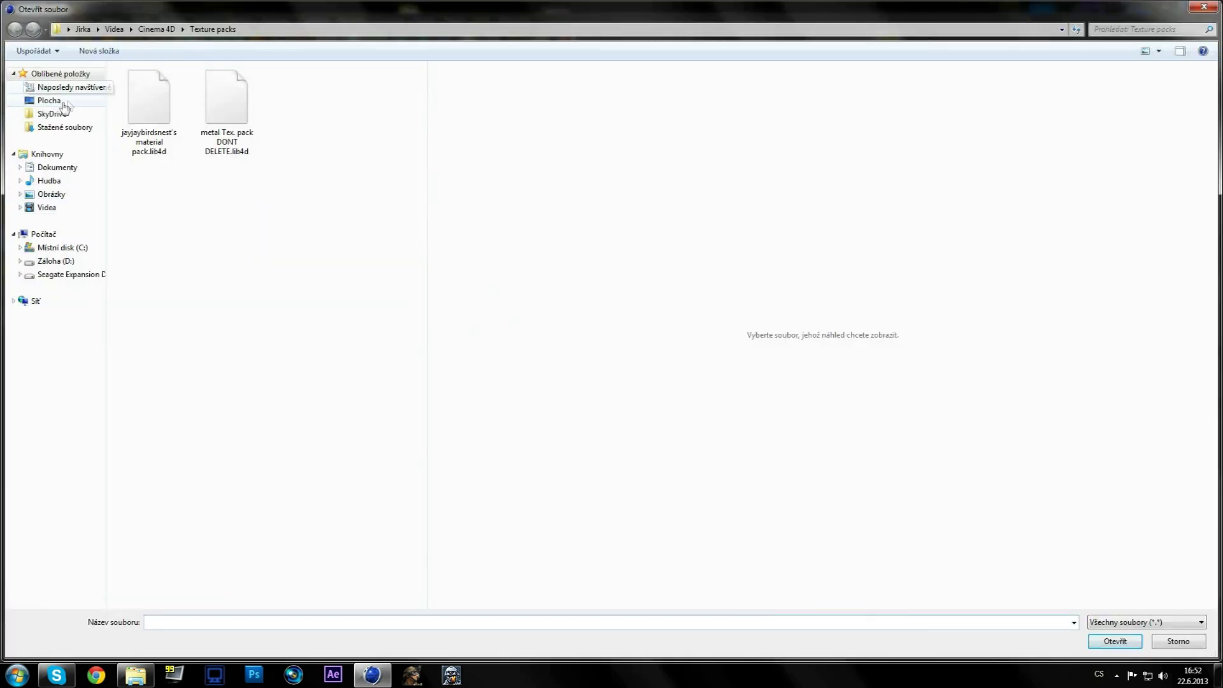
left_click(64, 105)
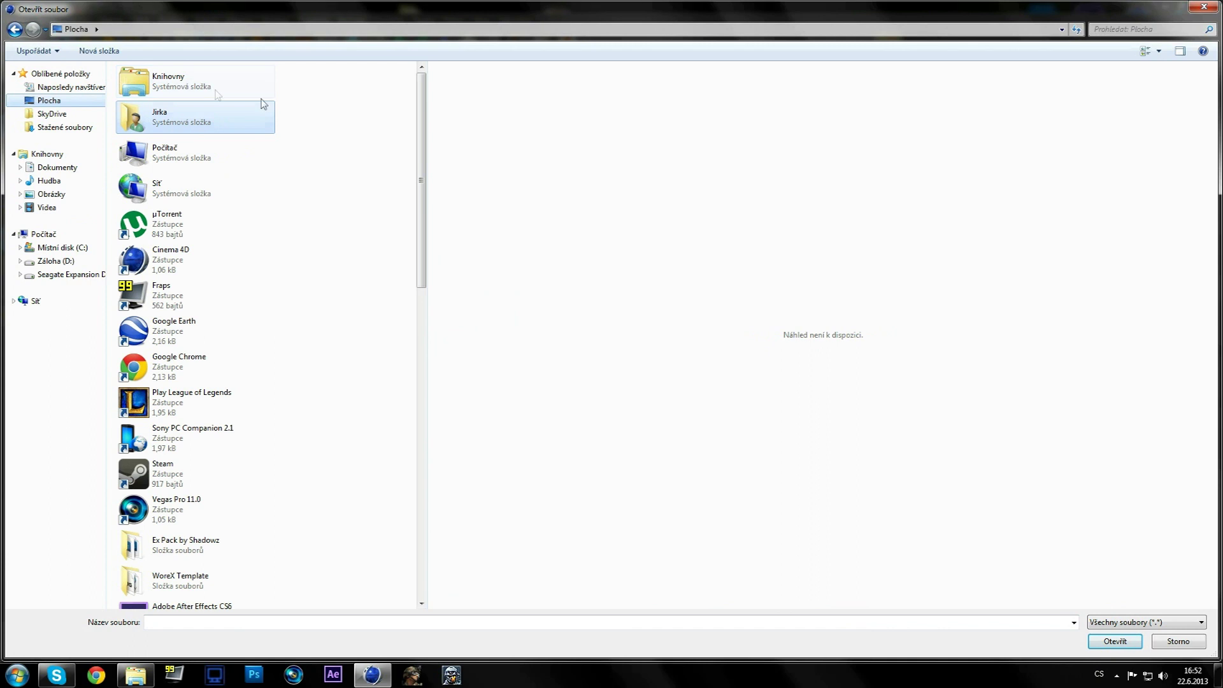
left_click(254, 547)
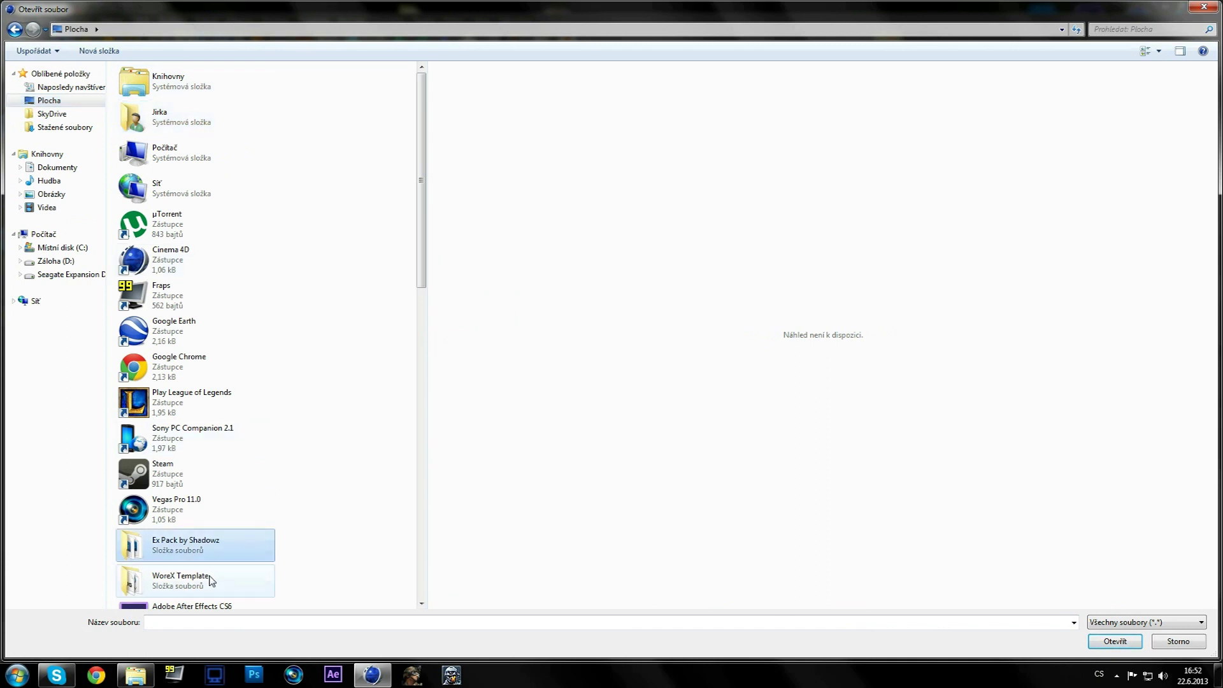
double_click(210, 581)
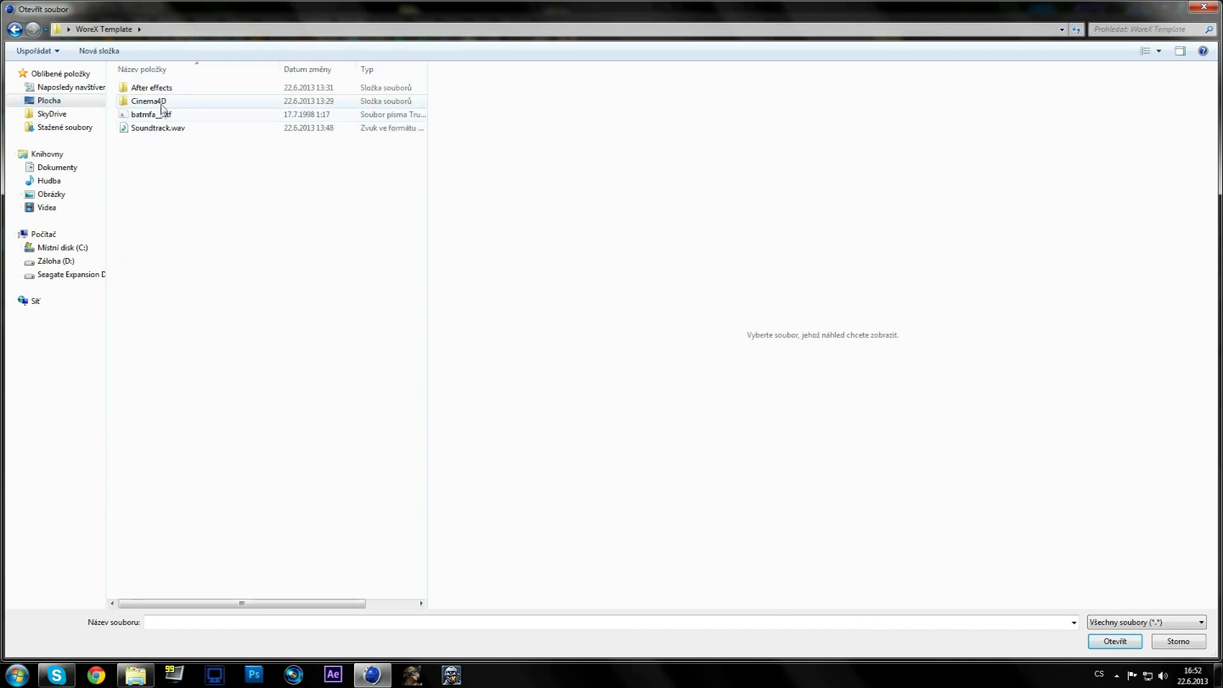
double_click(163, 104)
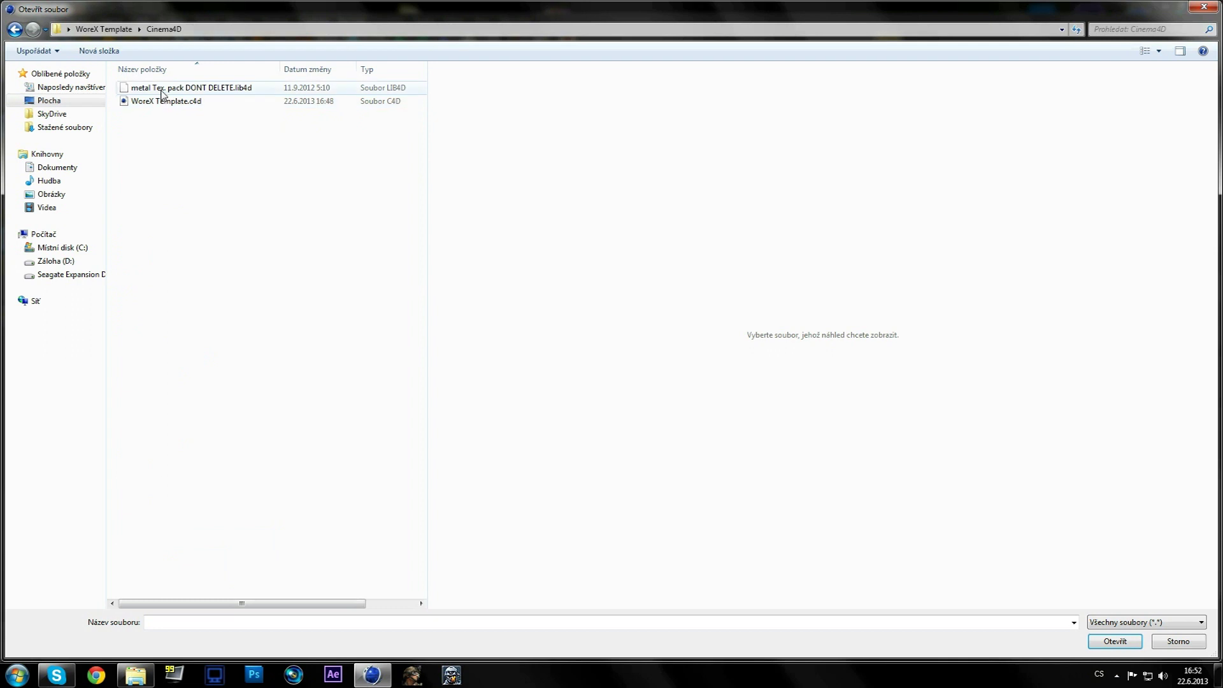
double_click(175, 91)
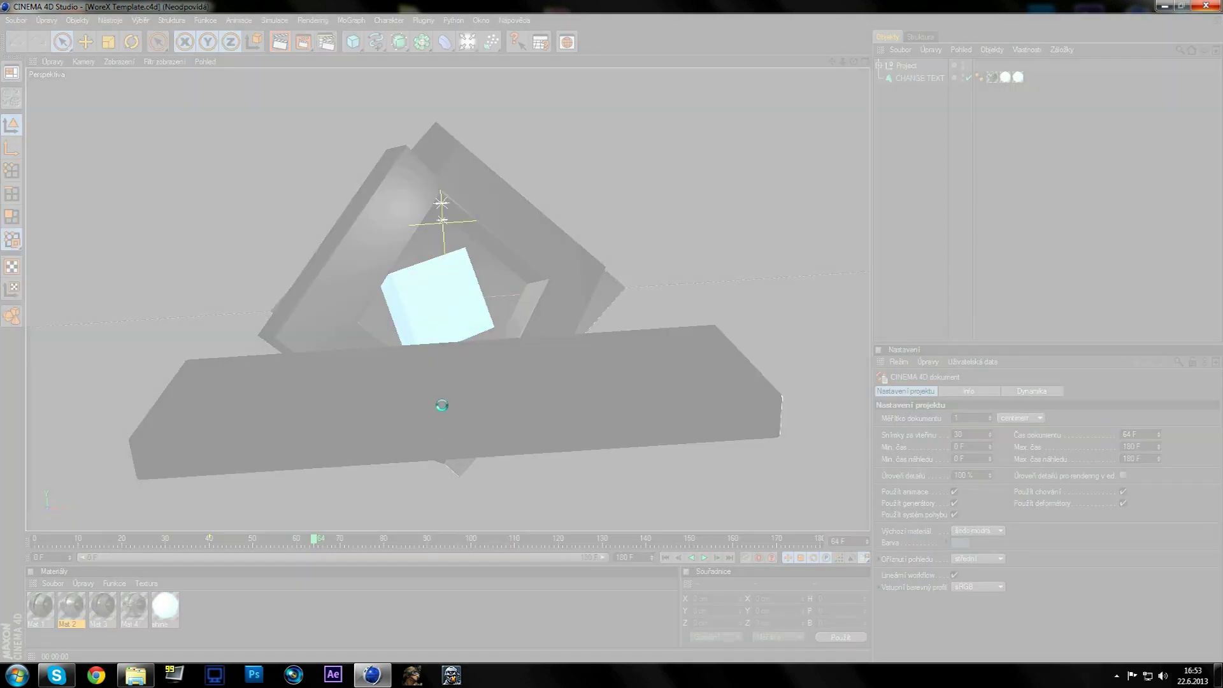
End the frozen Cinema 4D process and reopen WoreX Template.c4d from Explorer.
left_click(533, 347)
left_click(121, 105)
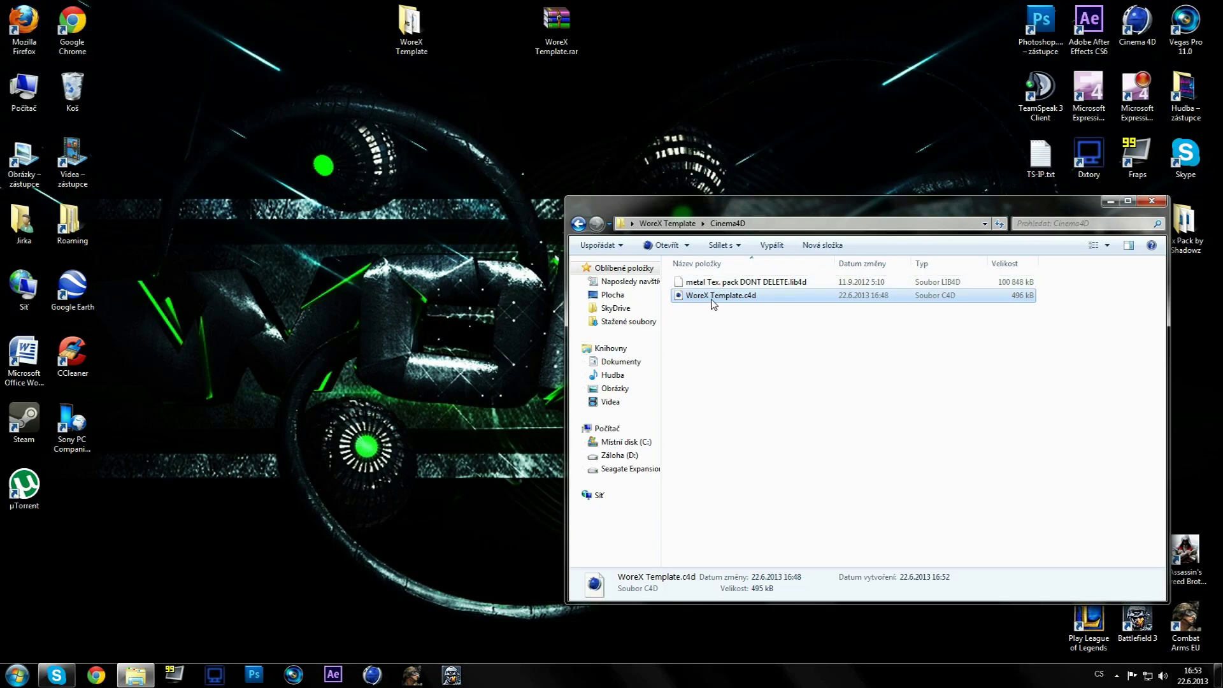
double_click(713, 296)
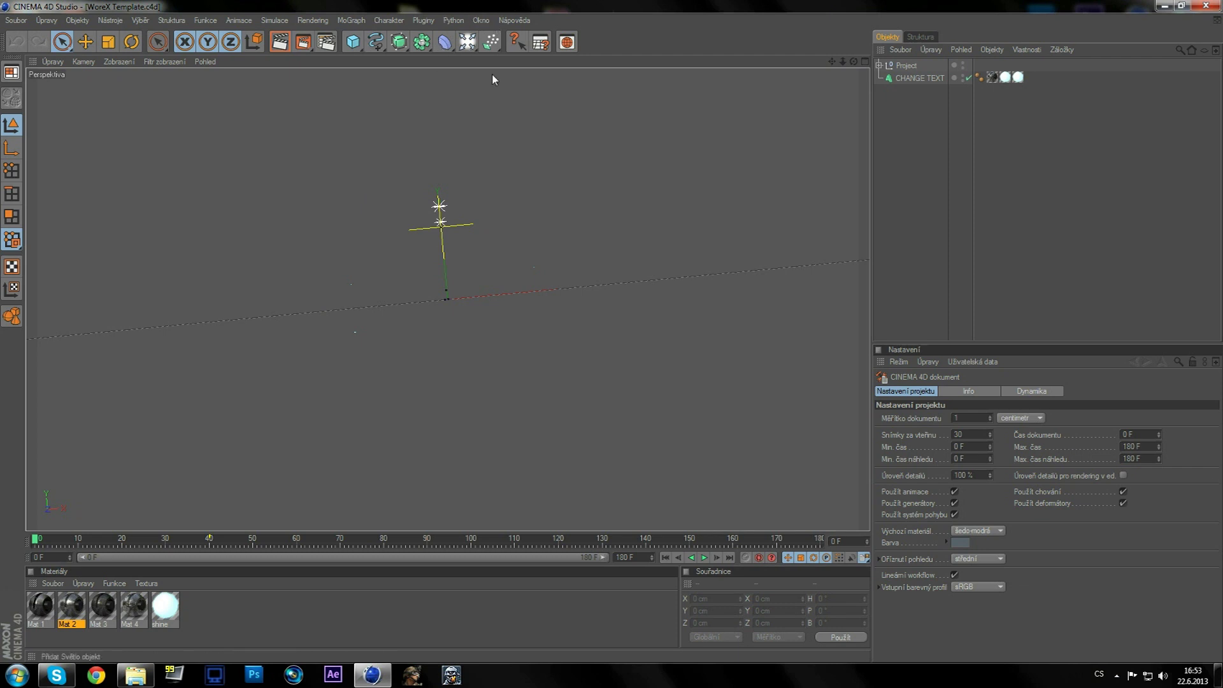
Load metal Tex. pack DONT DELETE.lib4d from the Texture packs folder via Soubor > Otevřít.
left_click(17, 20)
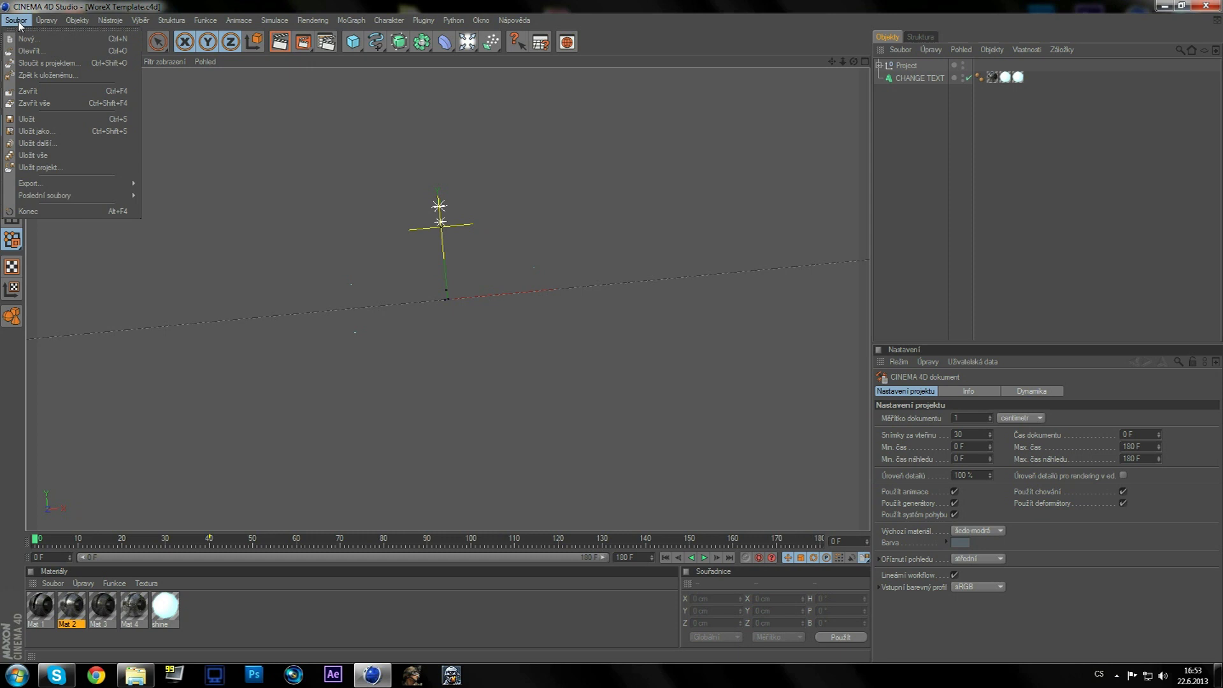
left_click(33, 51)
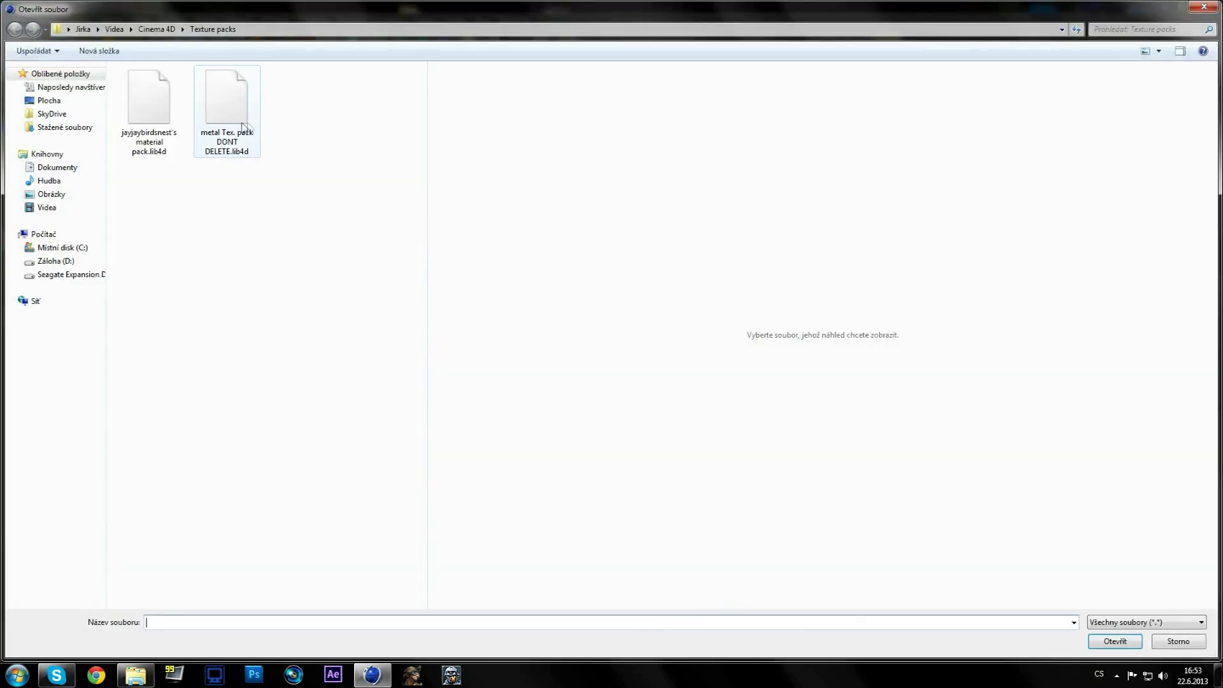
double_click(235, 112)
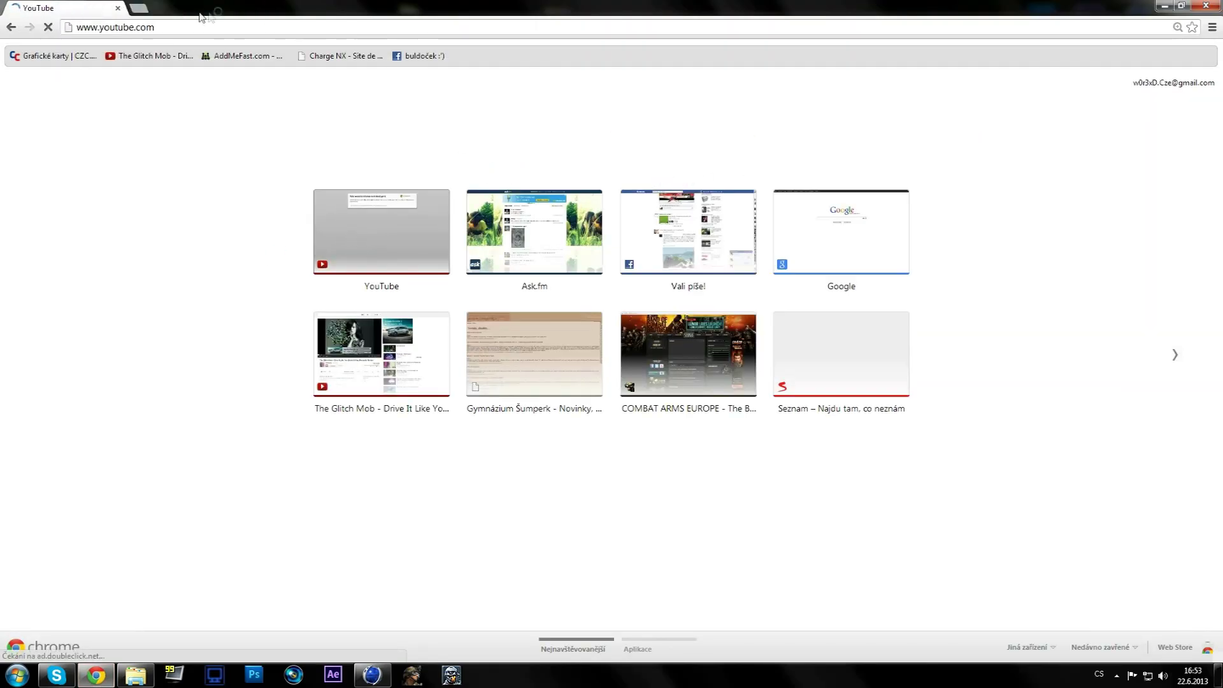
From your YouTube channel's Videa tab, play the FREE Amazing Cinema4D intro Template video.
left_click(1161, 56)
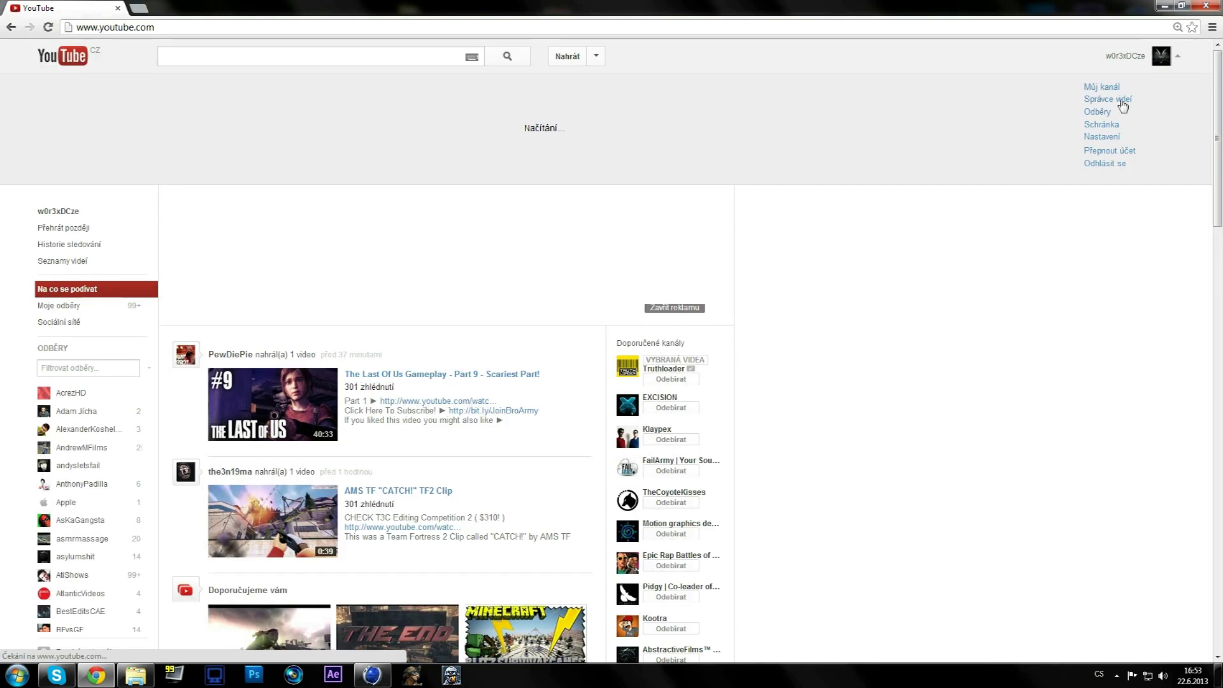
left_click(1113, 92)
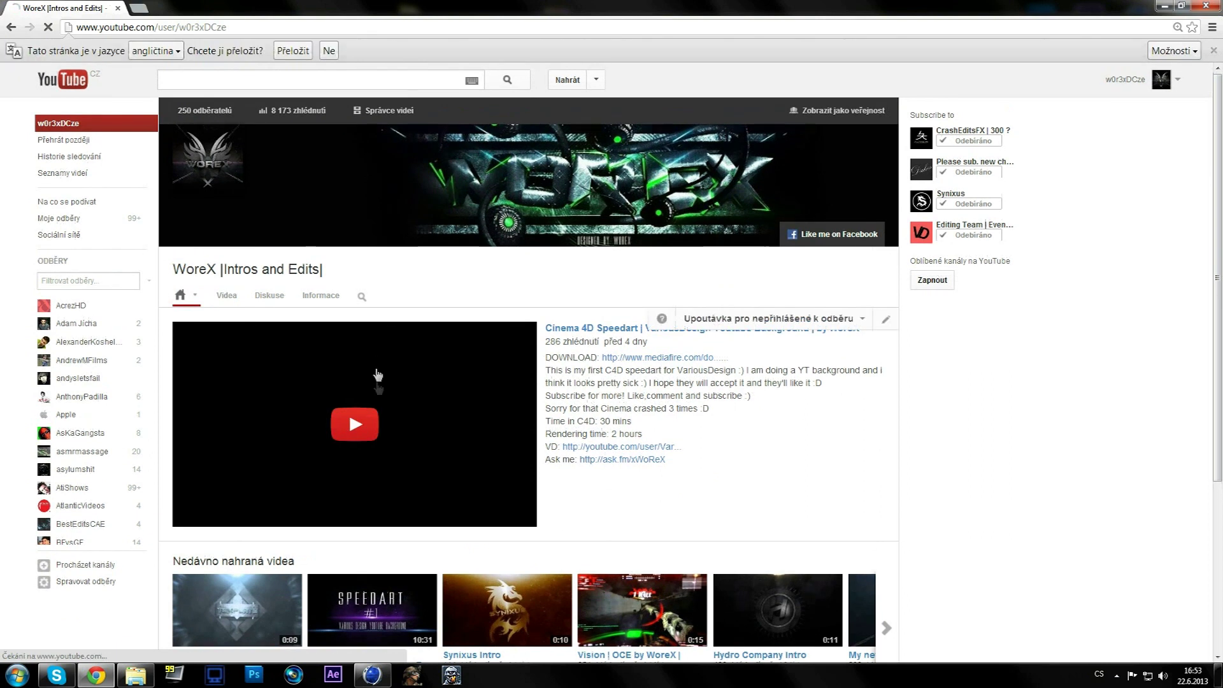
left_click(227, 295)
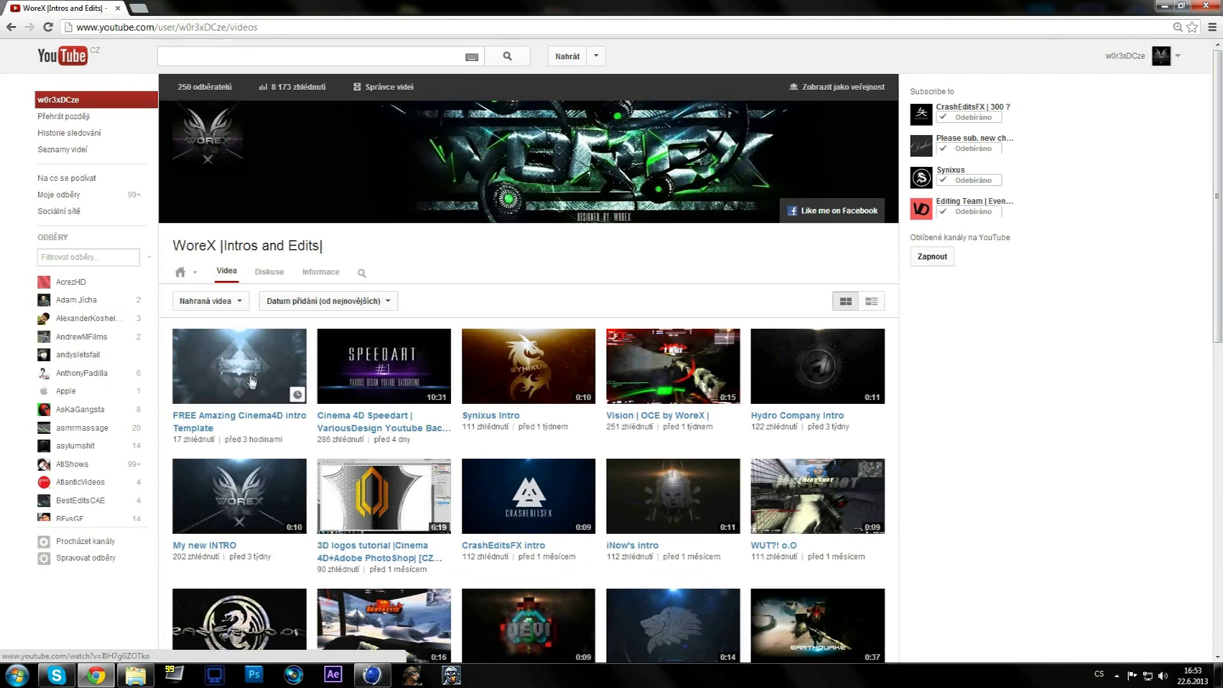
left_click(243, 384)
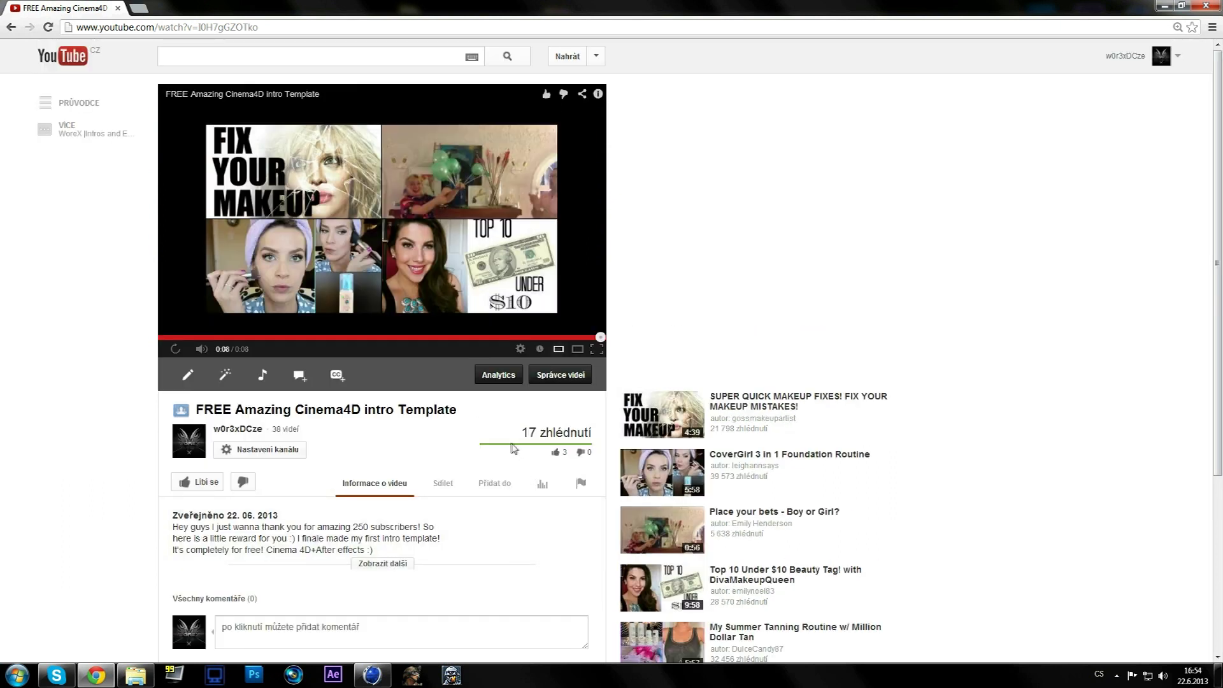
scroll(513, 449, "down", 3)
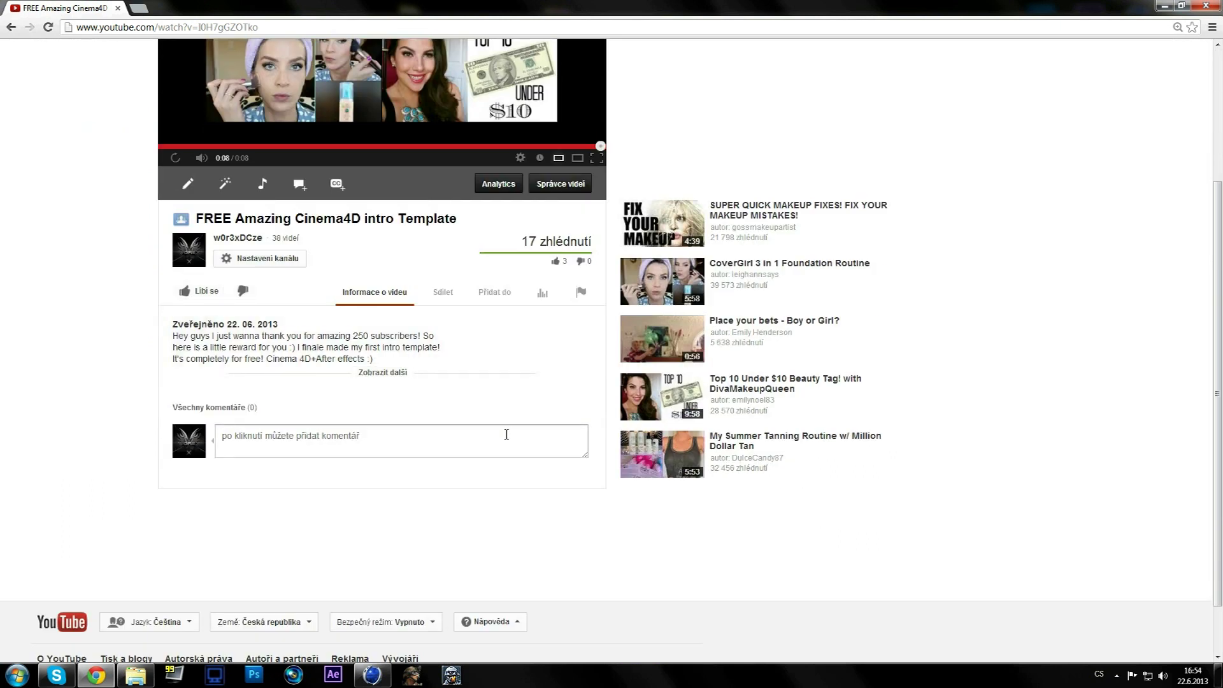
In Cinema 4D, minimize the Content Browser and scrub the intro to frame 96's TEMPLATE logo.
left_click(372, 675)
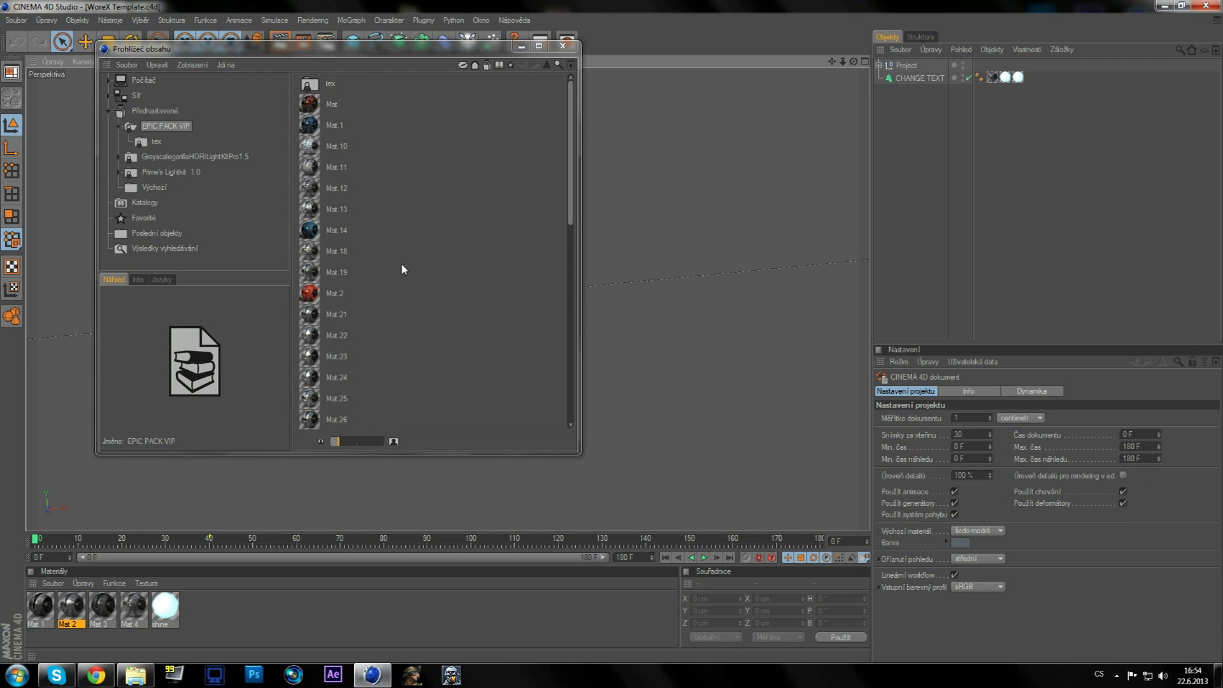
left_click(521, 47)
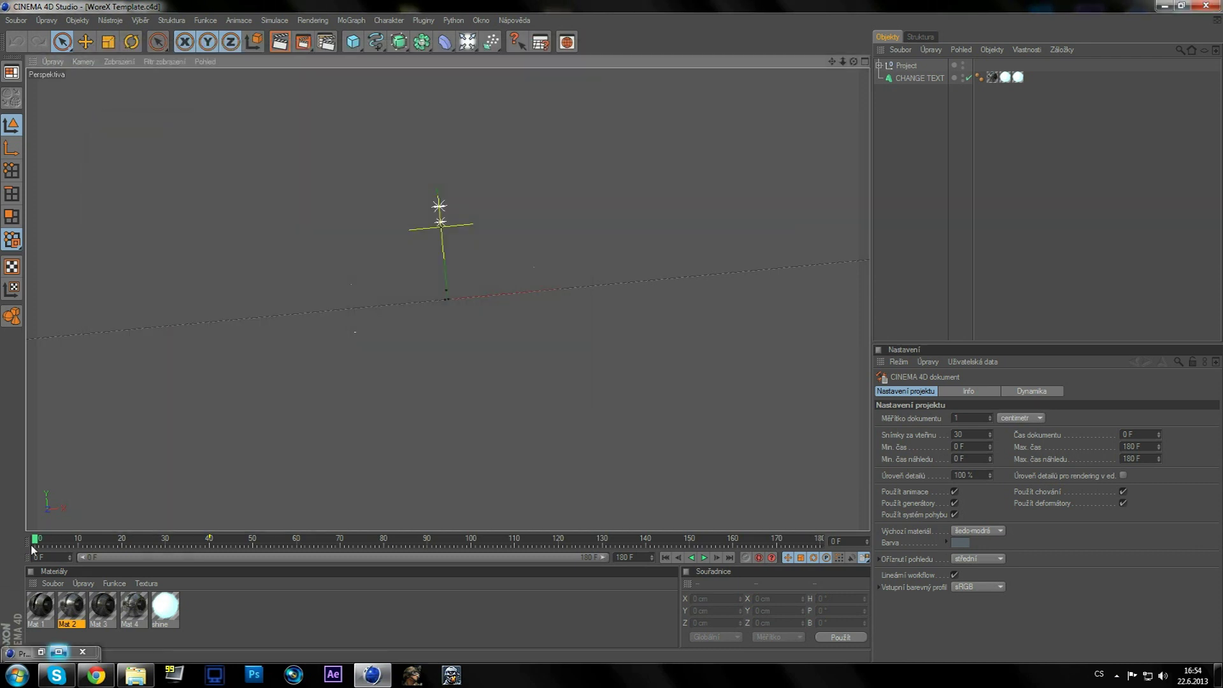
left_click_drag(67, 544, 236, 543)
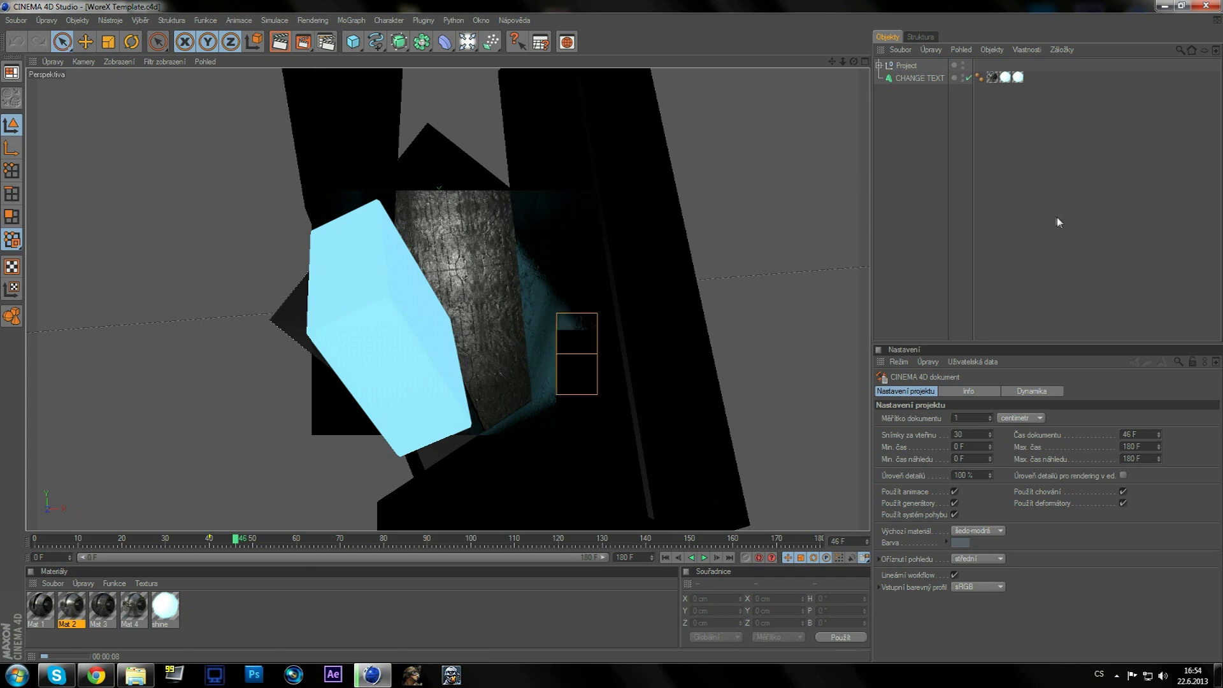
left_click(615, 314)
left_click_drag(258, 544, 454, 539)
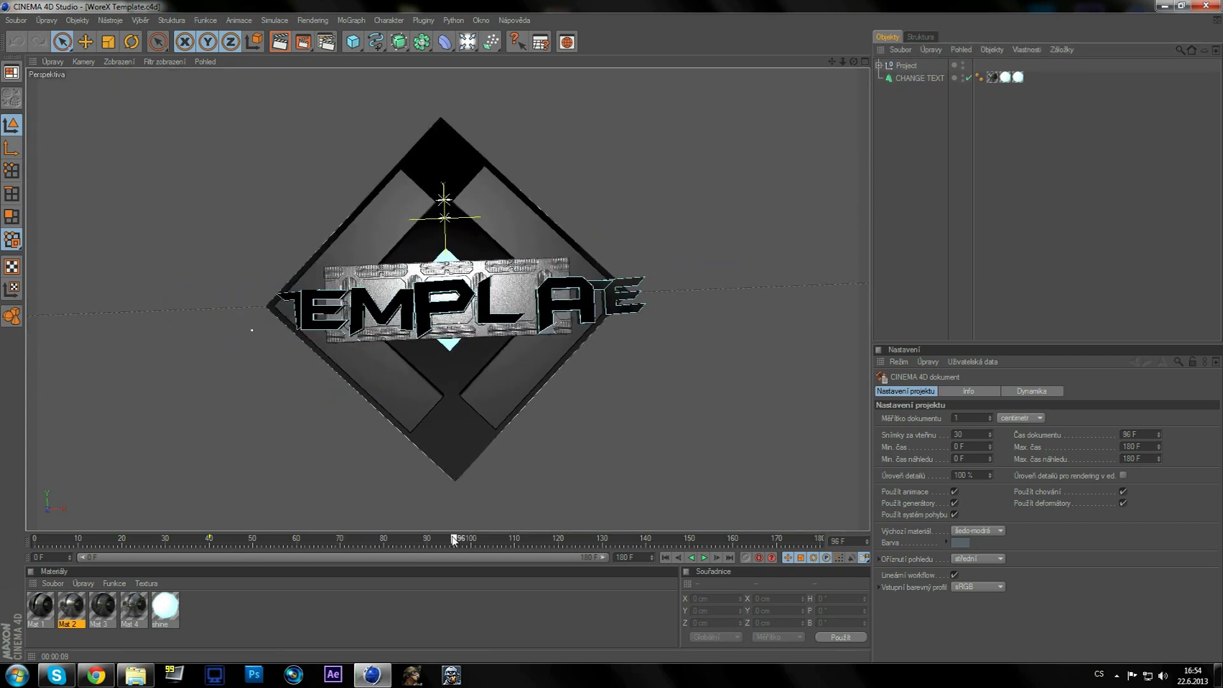
Replace the CHANGE TEXT object's TEMPLATE text with WoreX and scrub to check the WOREX logo.
key("ctrl+r")
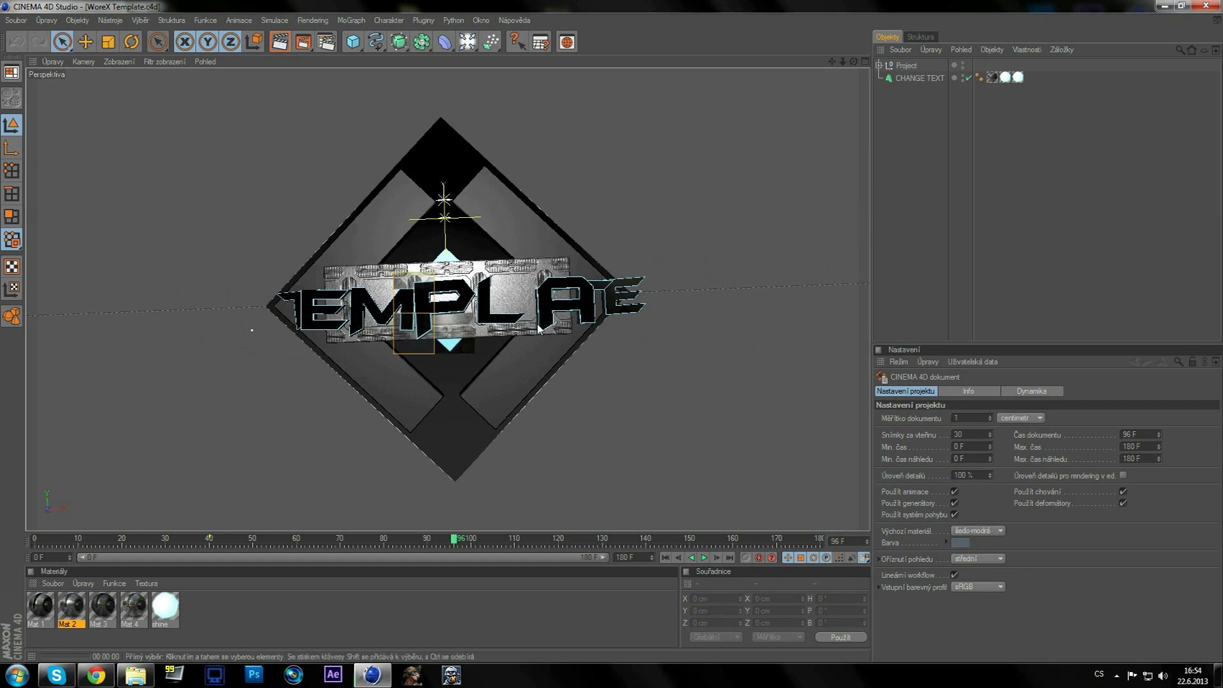
left_click(923, 79)
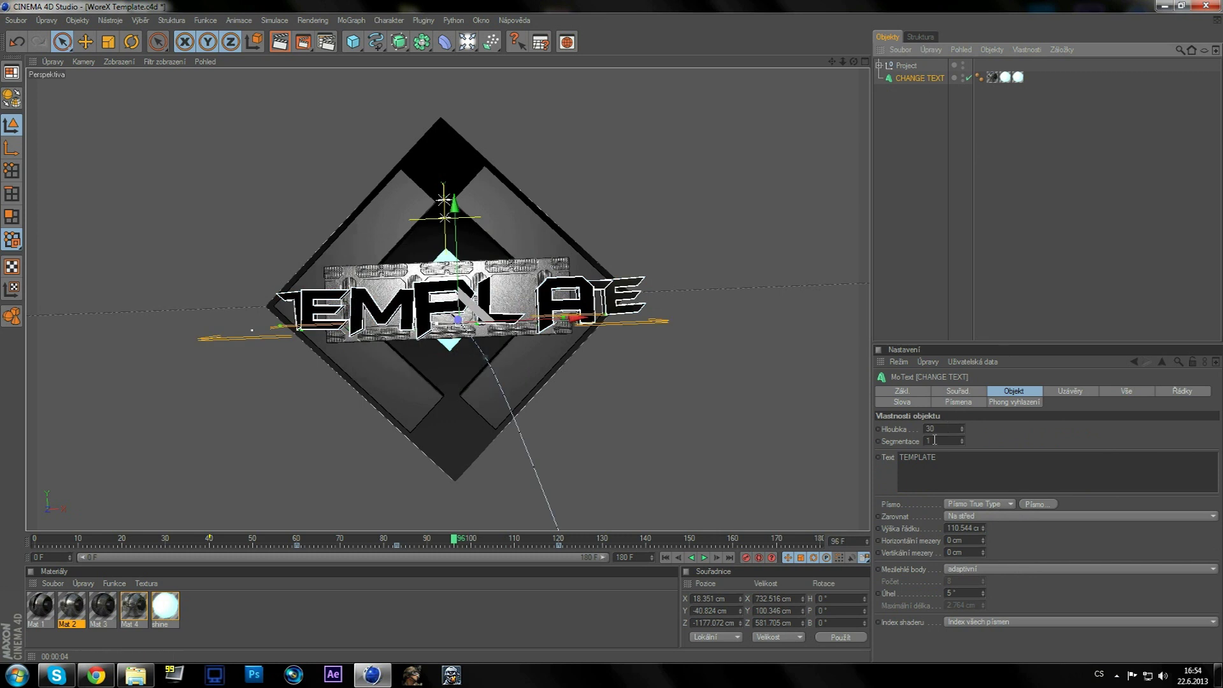
double_click(964, 464)
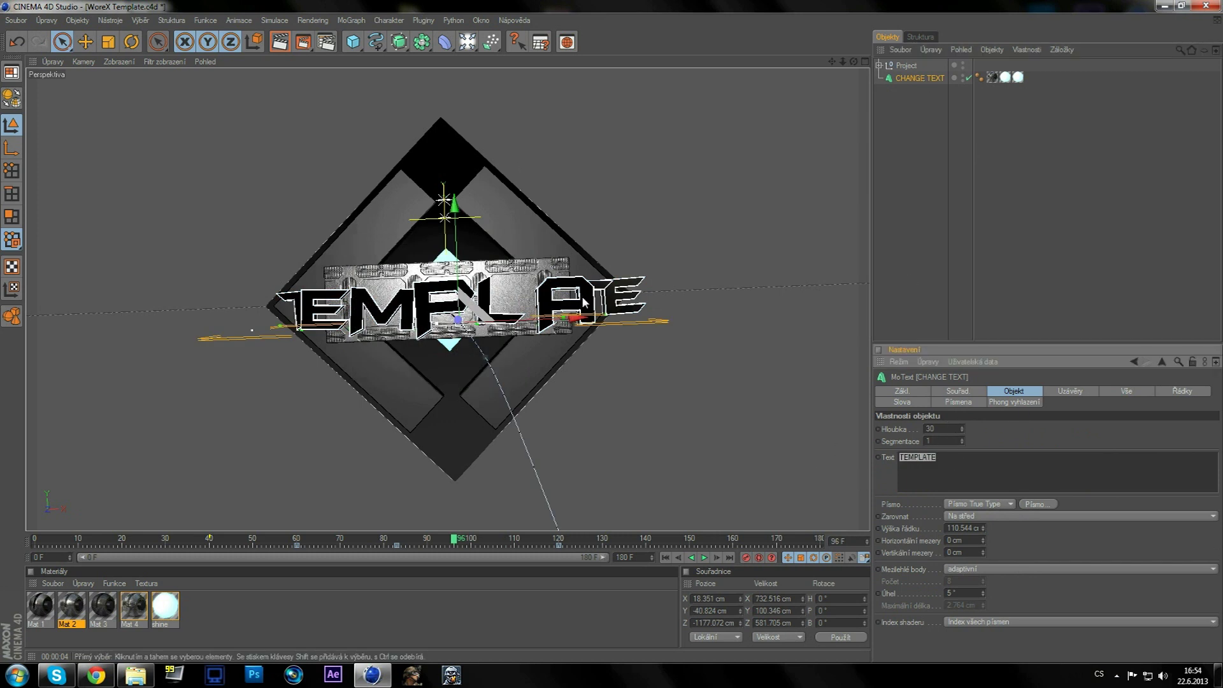
type("WoreX")
left_click(959, 173)
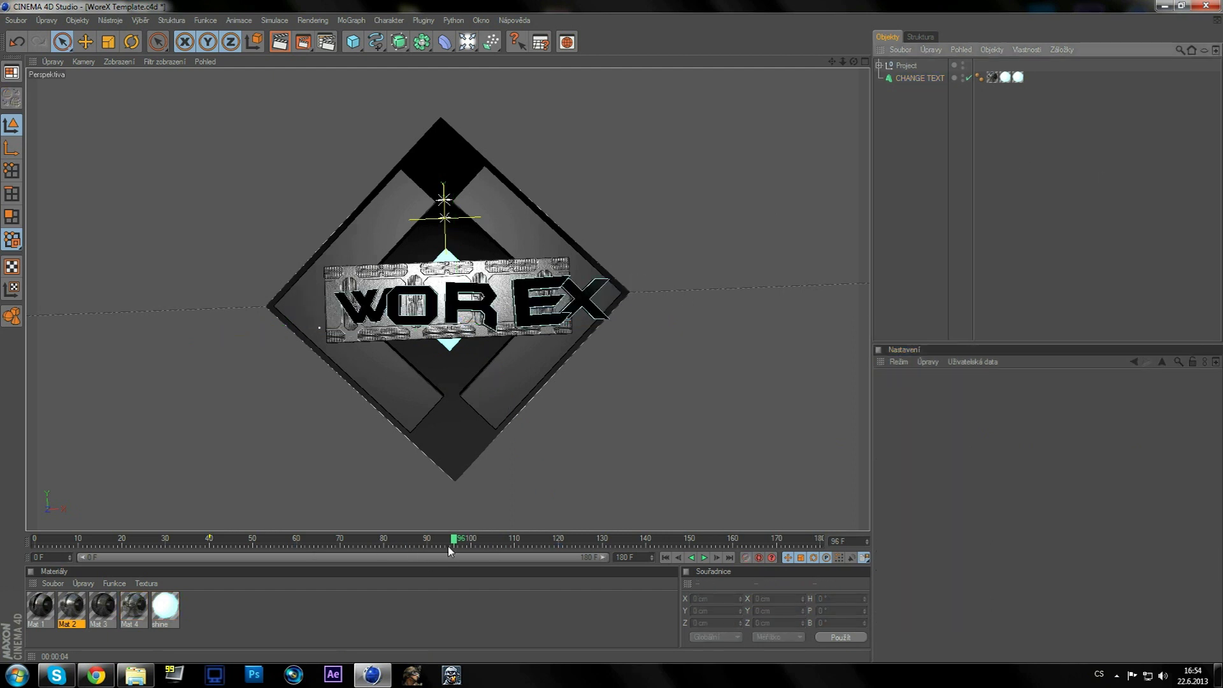
left_click_drag(449, 549, 374, 540)
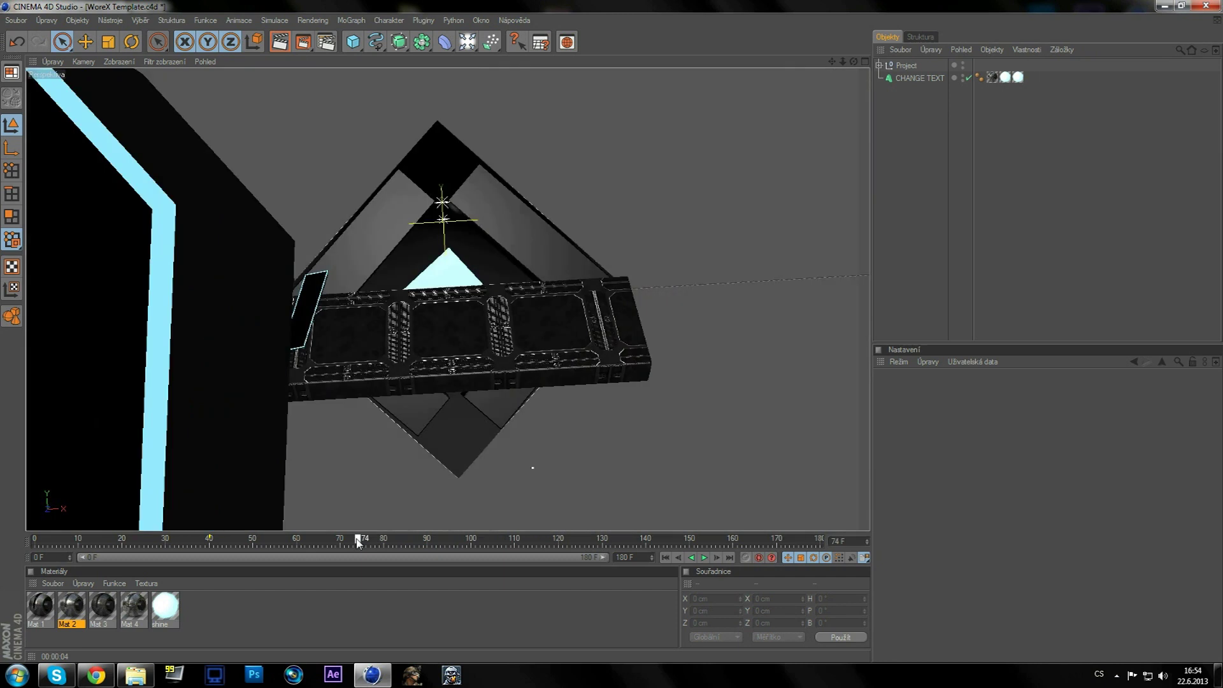
left_click_drag(358, 542, 433, 545)
left_click(326, 41)
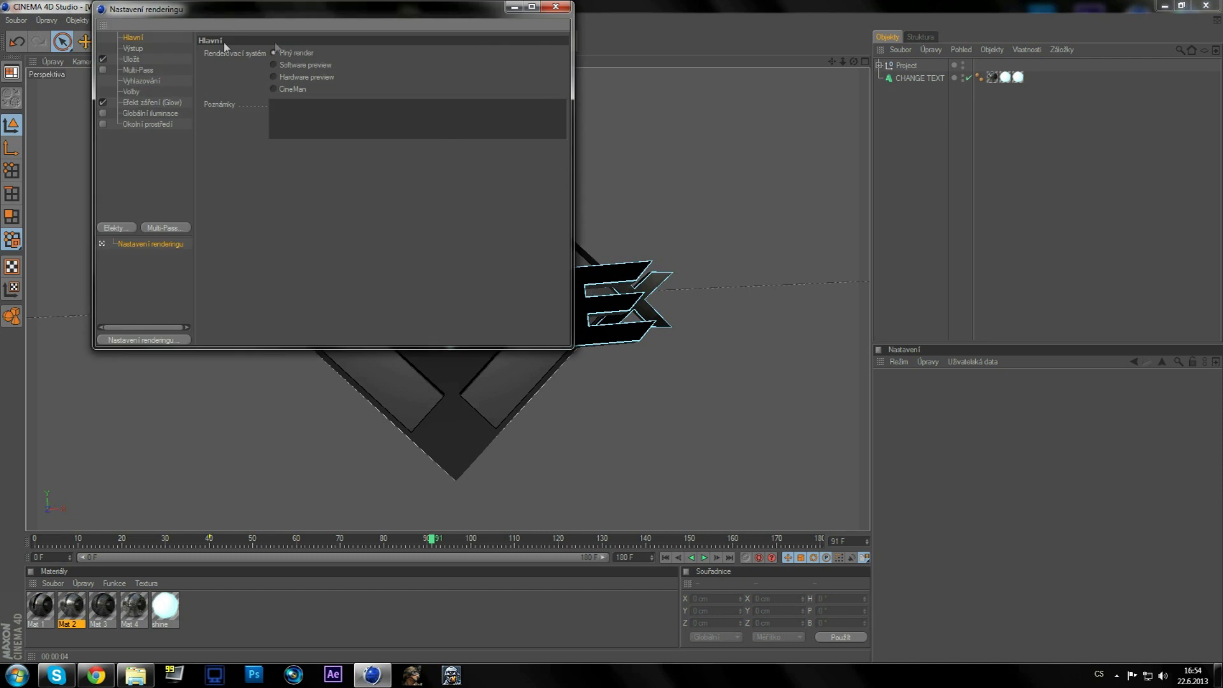
left_click(133, 49)
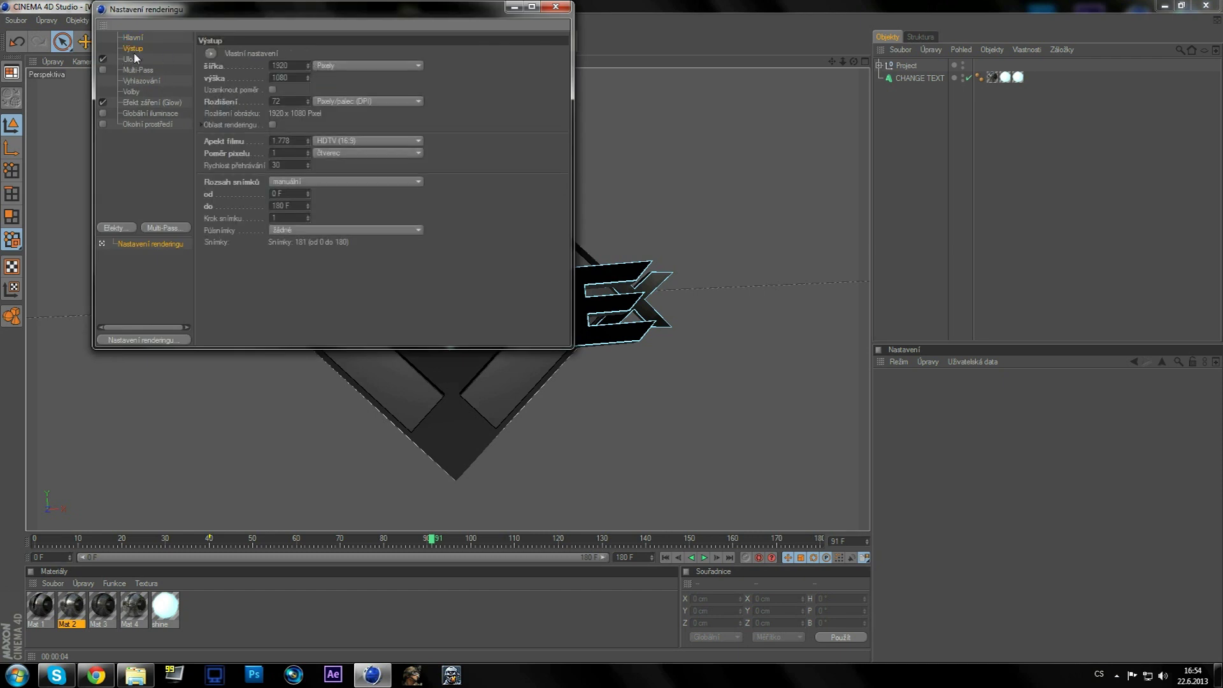
left_click(131, 59)
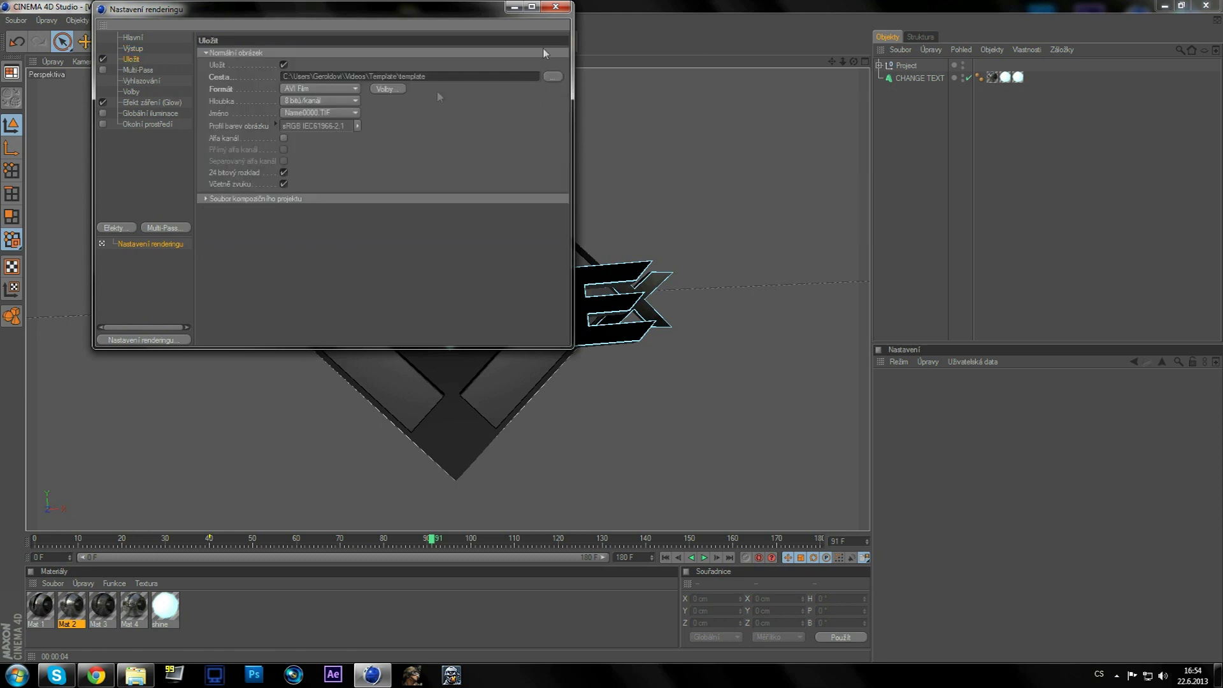
left_click(552, 77)
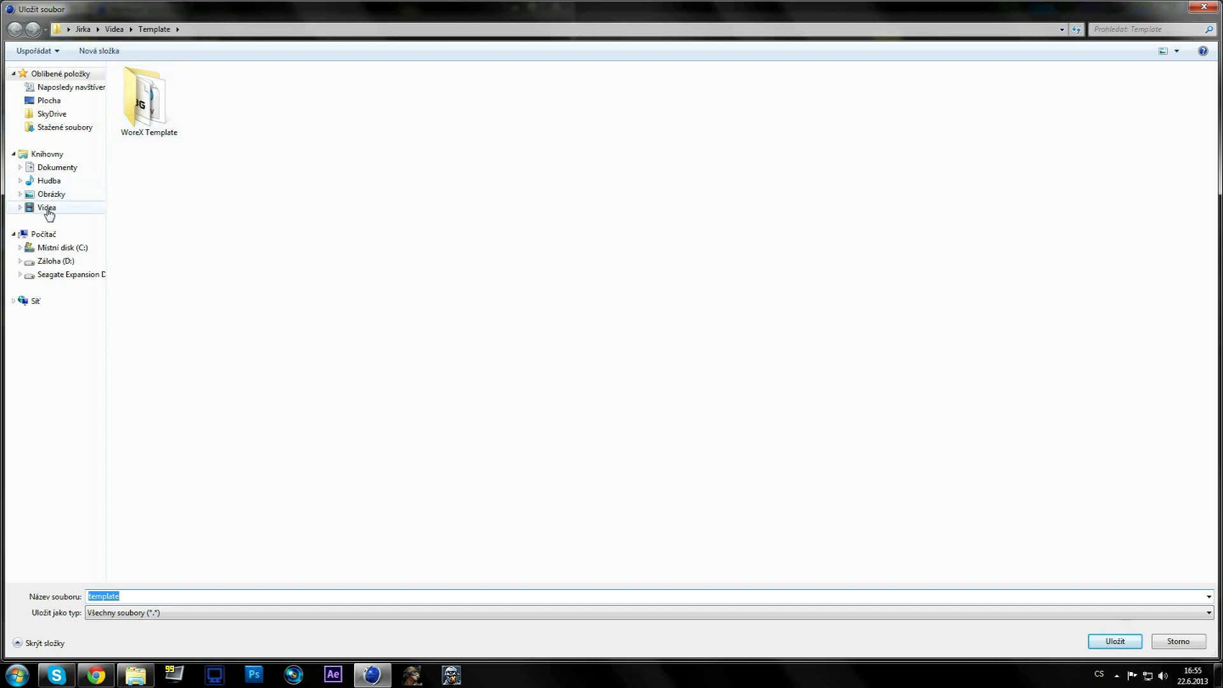
left_click(47, 208)
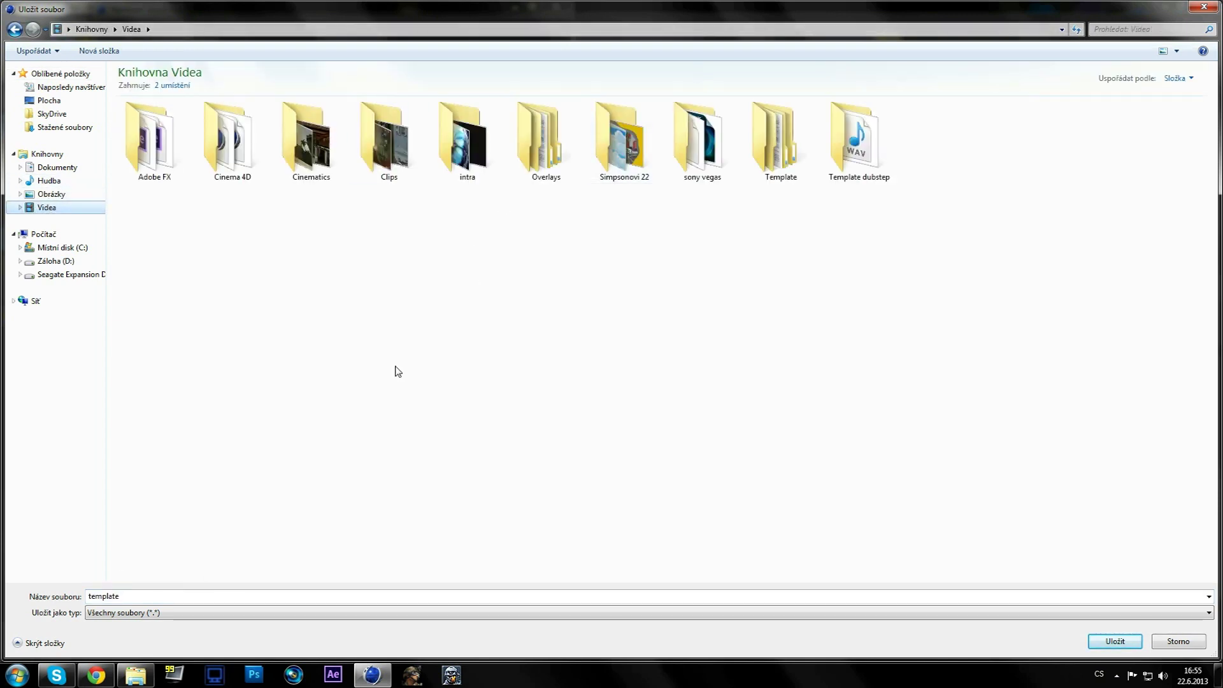
left_click(1204, 6)
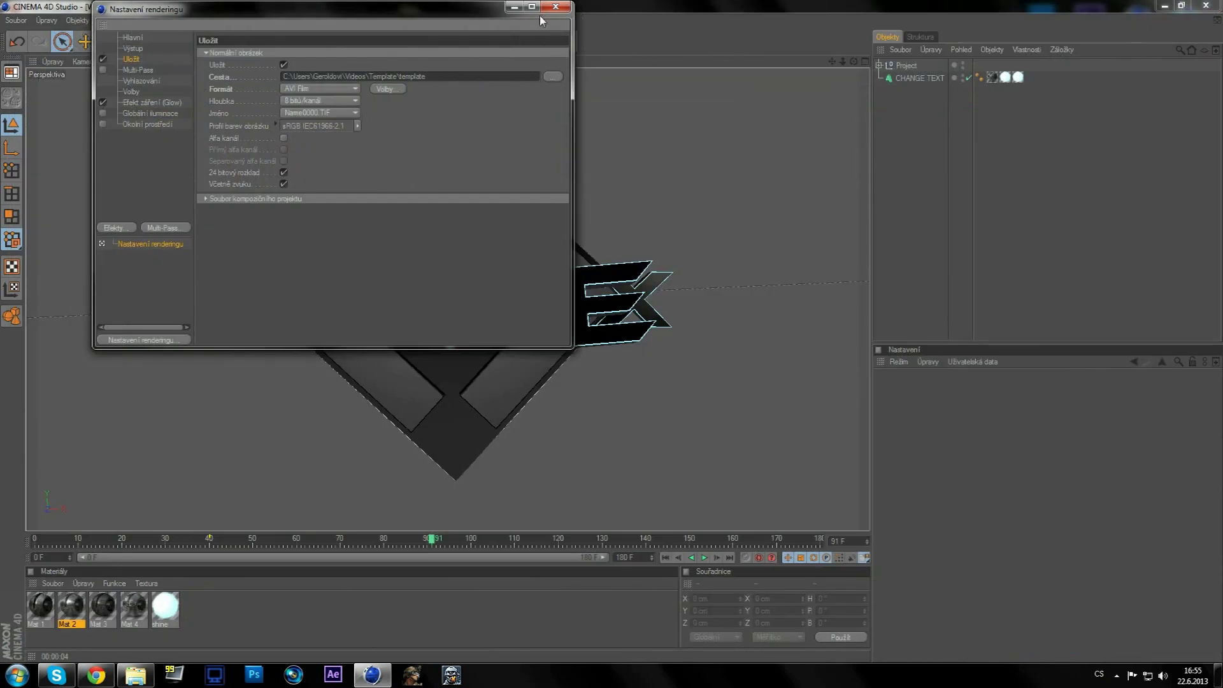
left_click(560, 5)
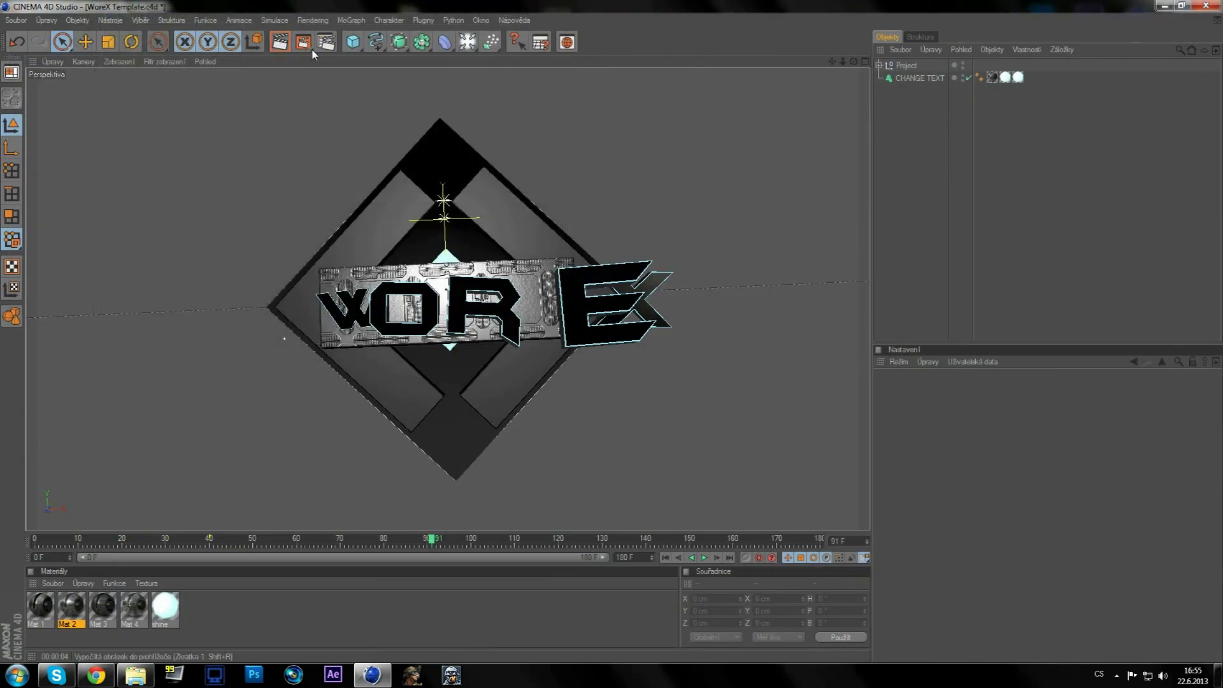
Select the CHANGE TEXT object and preview the intro animation at frame 60.
left_click_drag(432, 530, 29, 545)
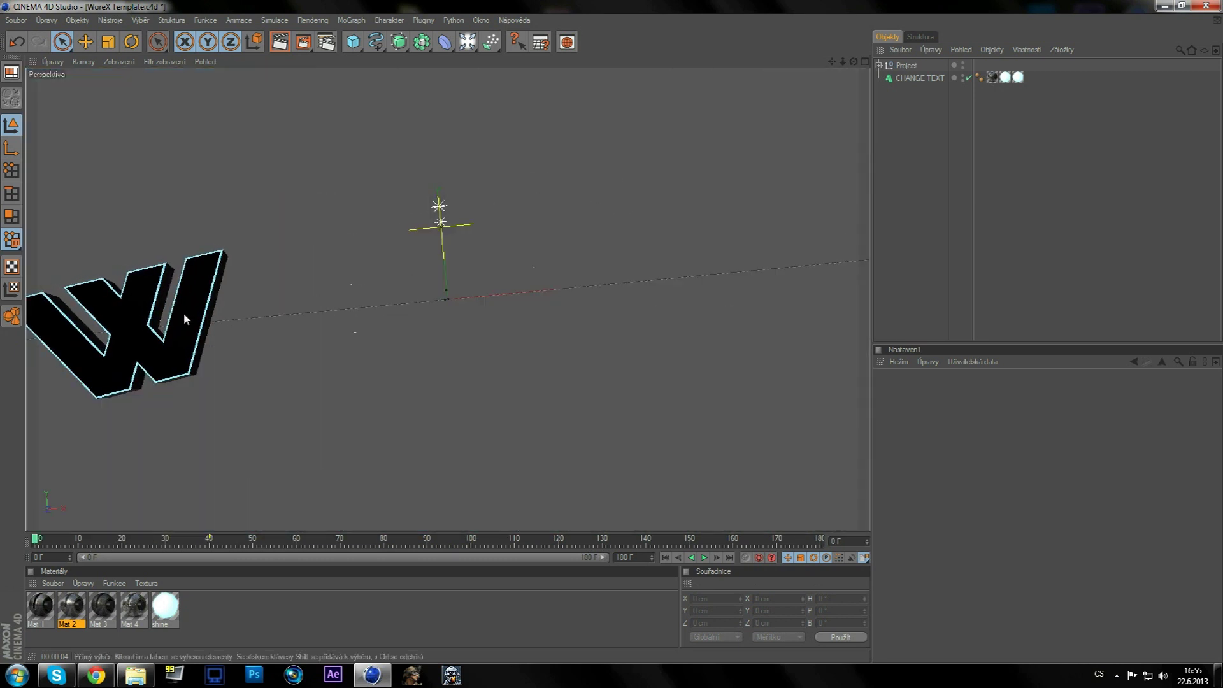
left_click(191, 328)
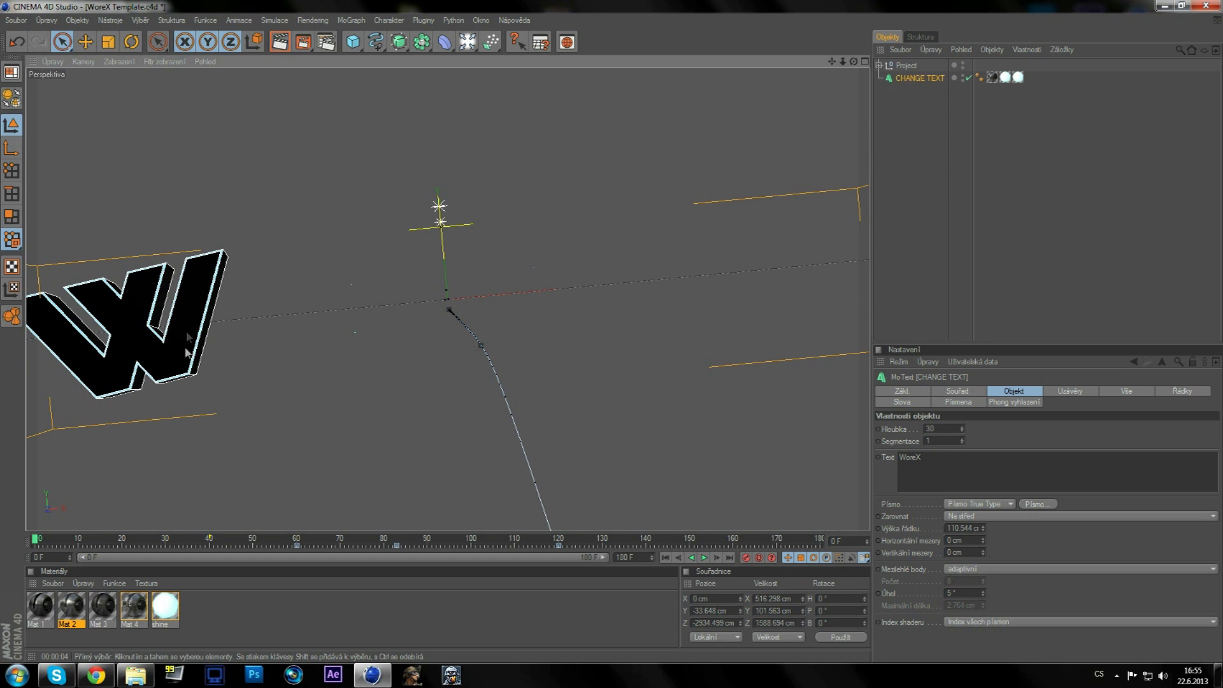
left_click_drag(35, 542, 297, 545)
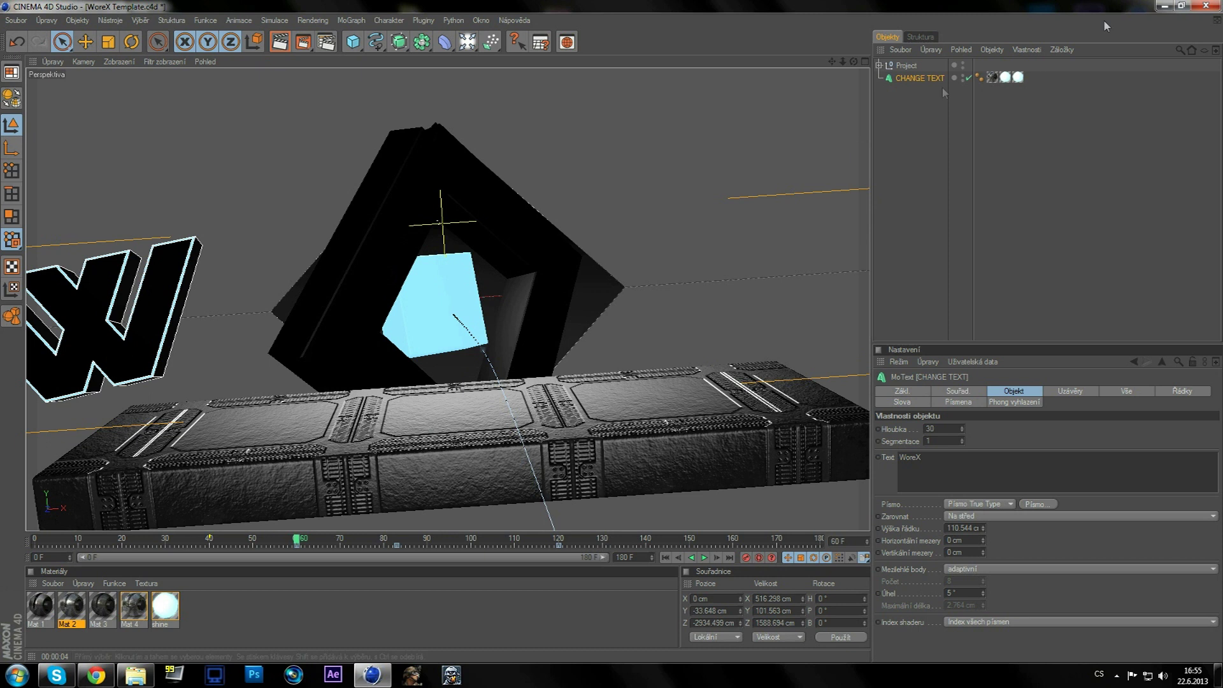
Slide the scene camera about 863 cm along Z, then scrub through the camera to frame 166.
left_click(879, 65)
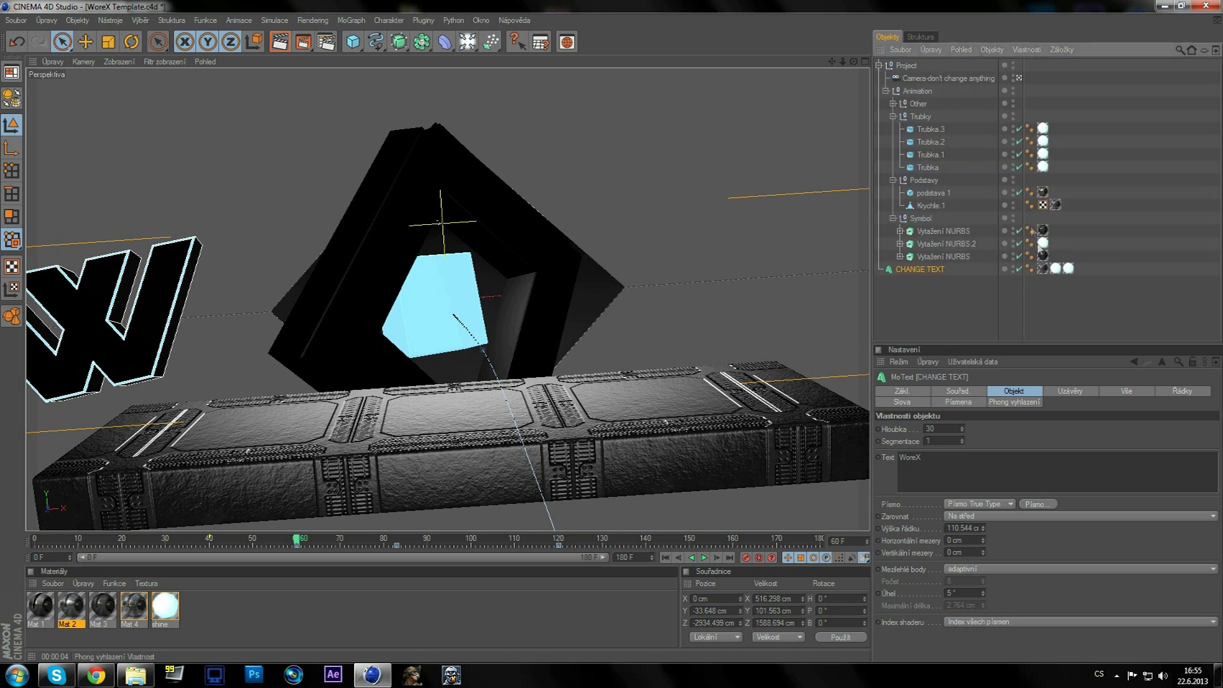
left_click(1019, 78)
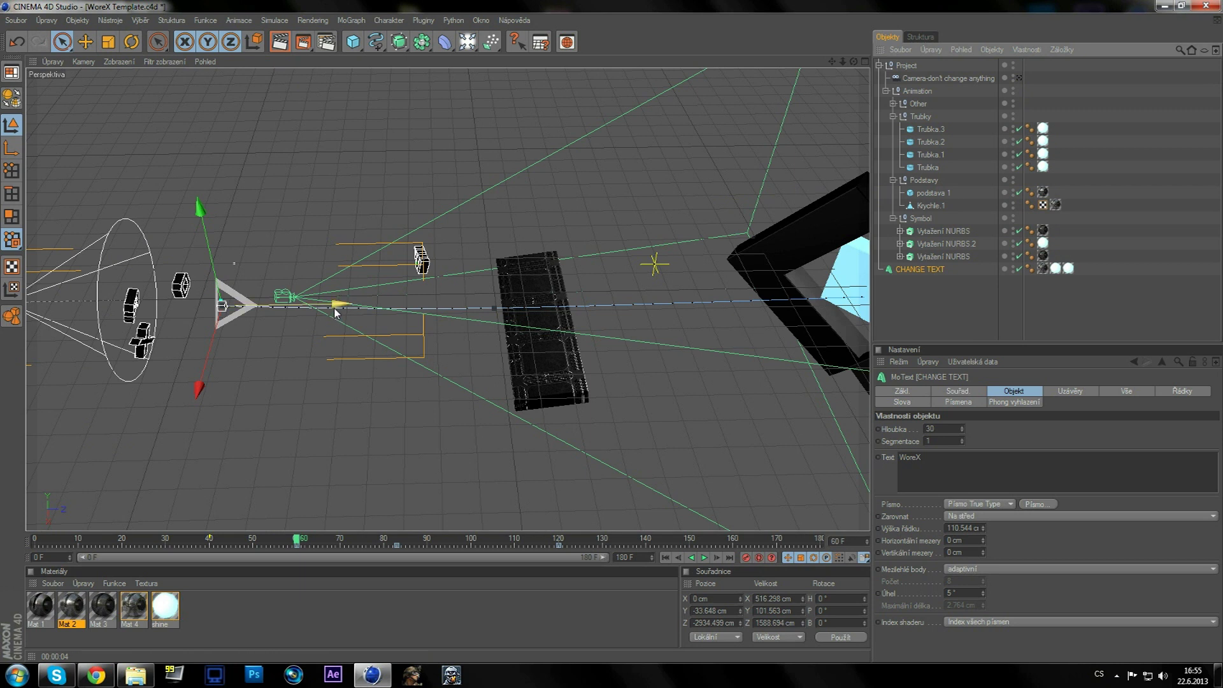
left_click_drag(335, 310, 82, 309)
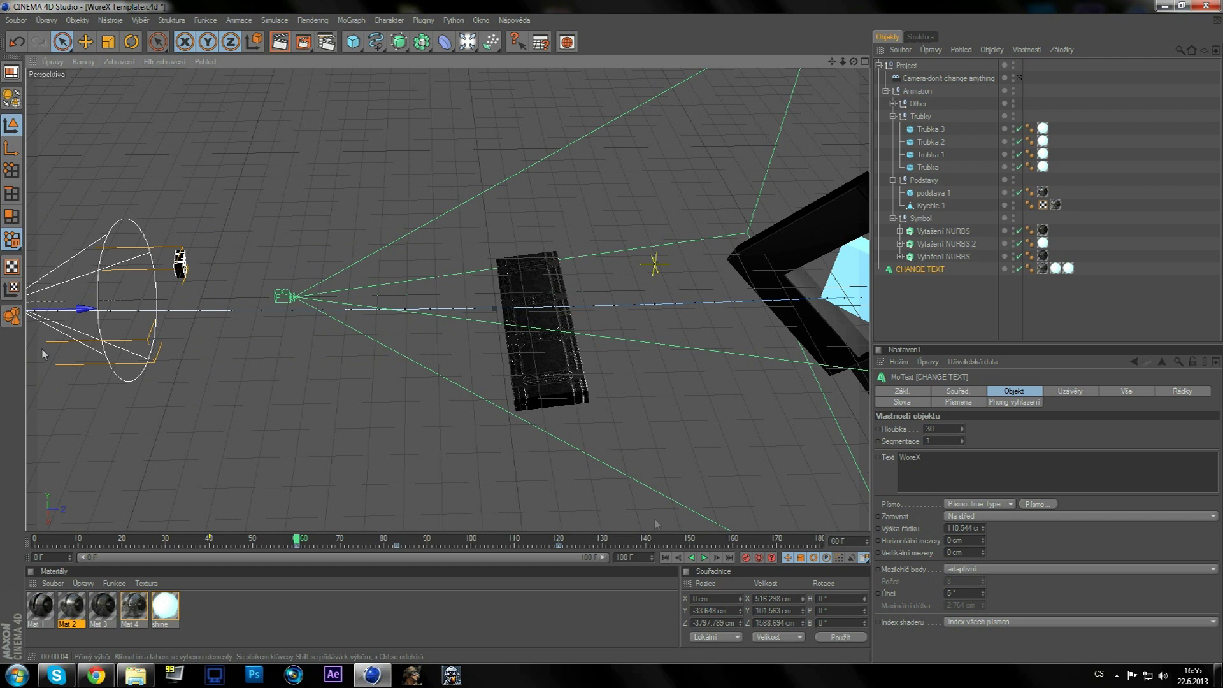
left_click(1019, 78)
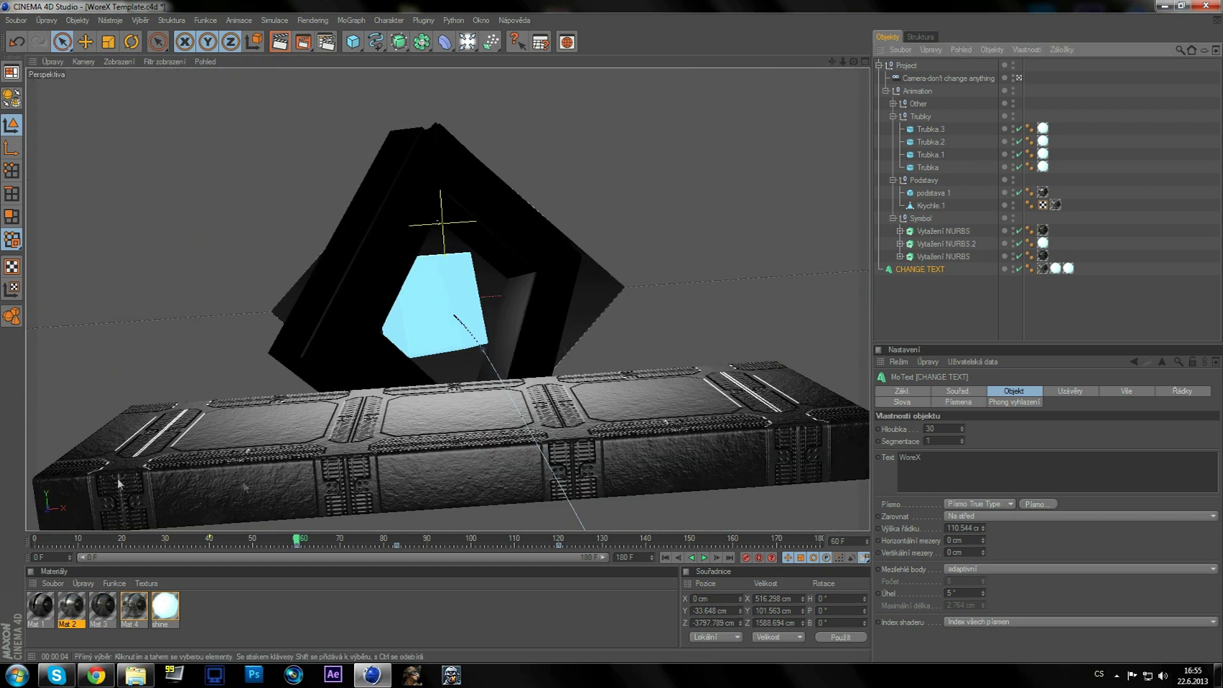
left_click_drag(299, 542, 759, 567)
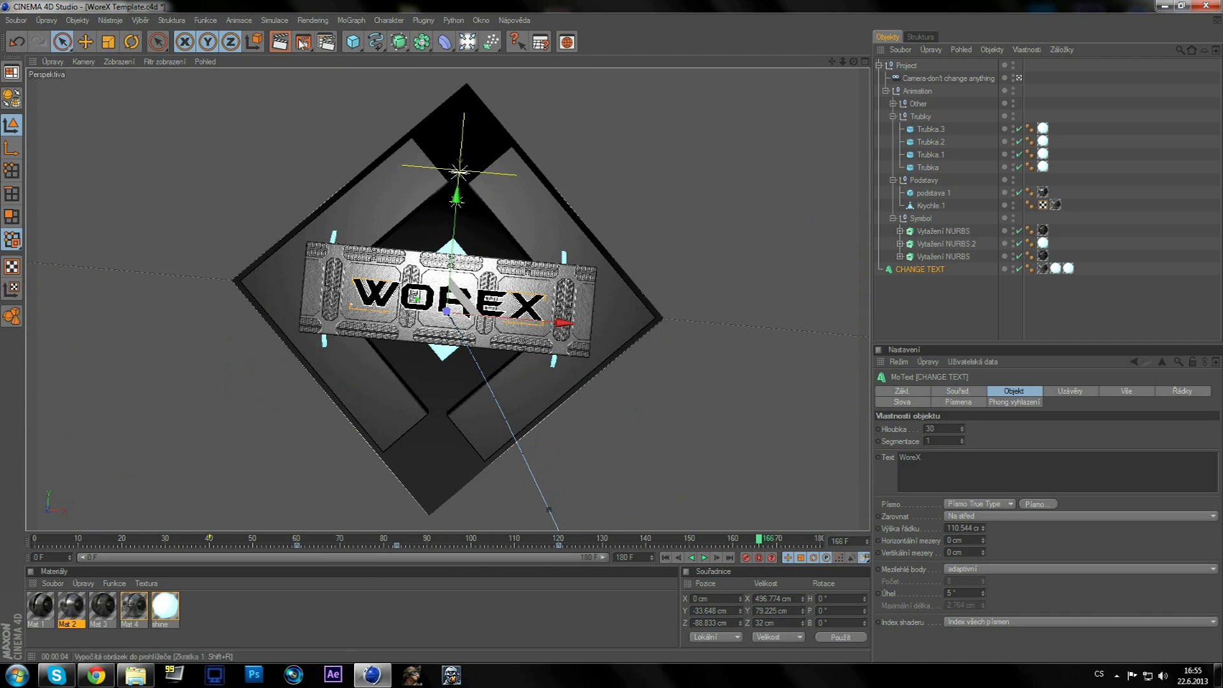
Deselect CHANGE TEXT and collapse the Animation group in the Object Manager.
left_click(1083, 305)
left_click(880, 66)
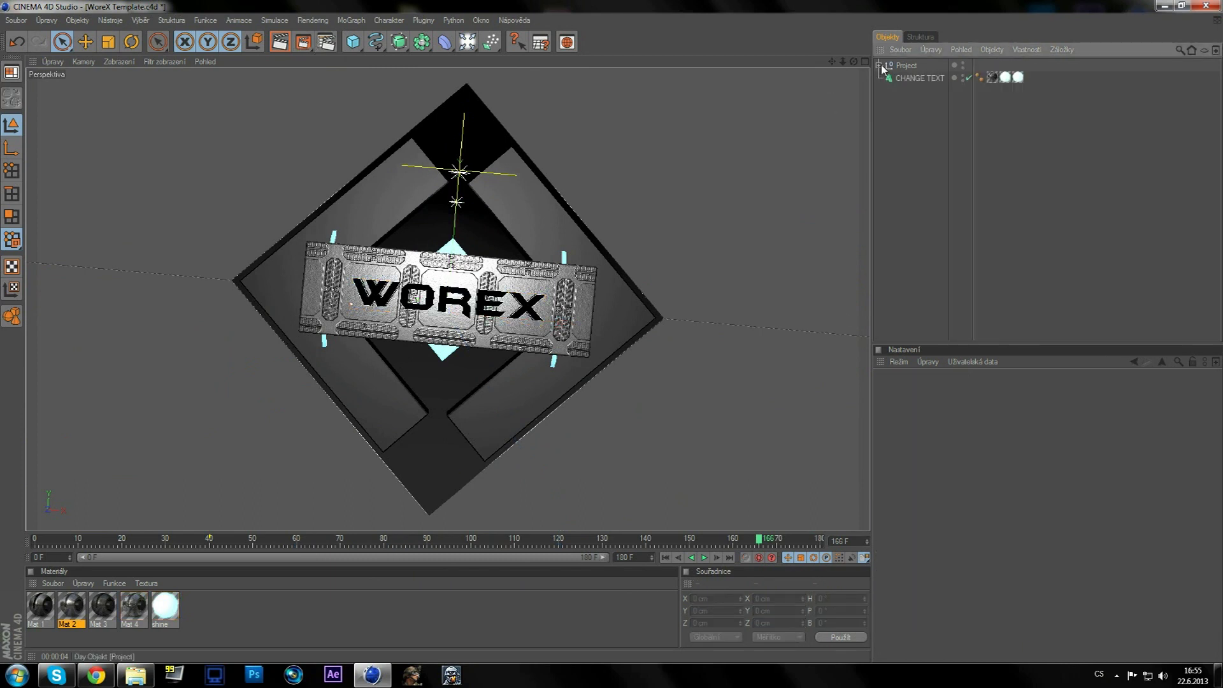
left_click(880, 66)
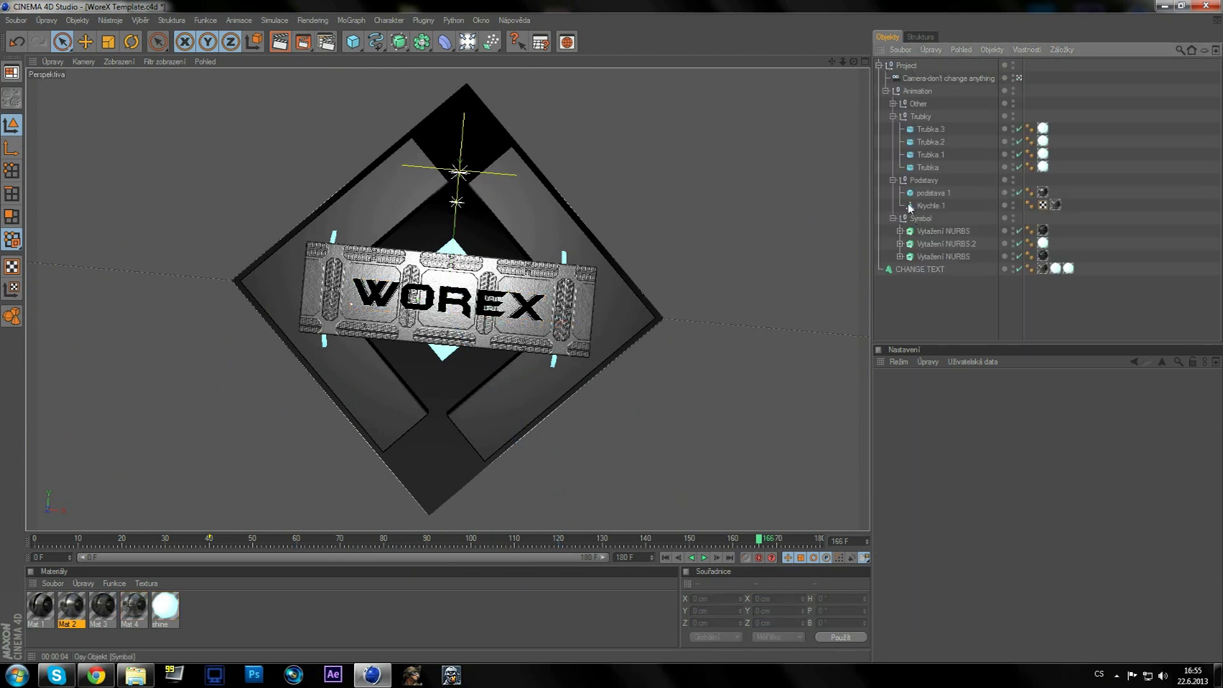
left_click(885, 91)
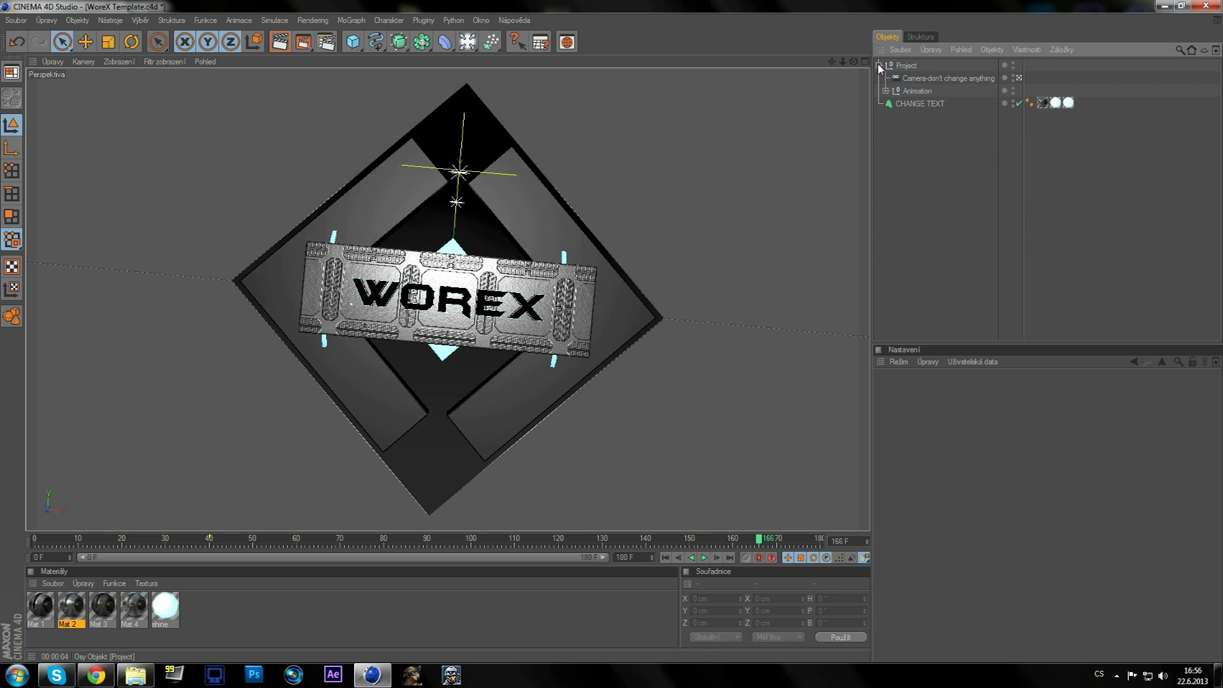
Collapse the Project tree and quit Cinema 4D, saving WoreX Template.c4d.
left_click(879, 65)
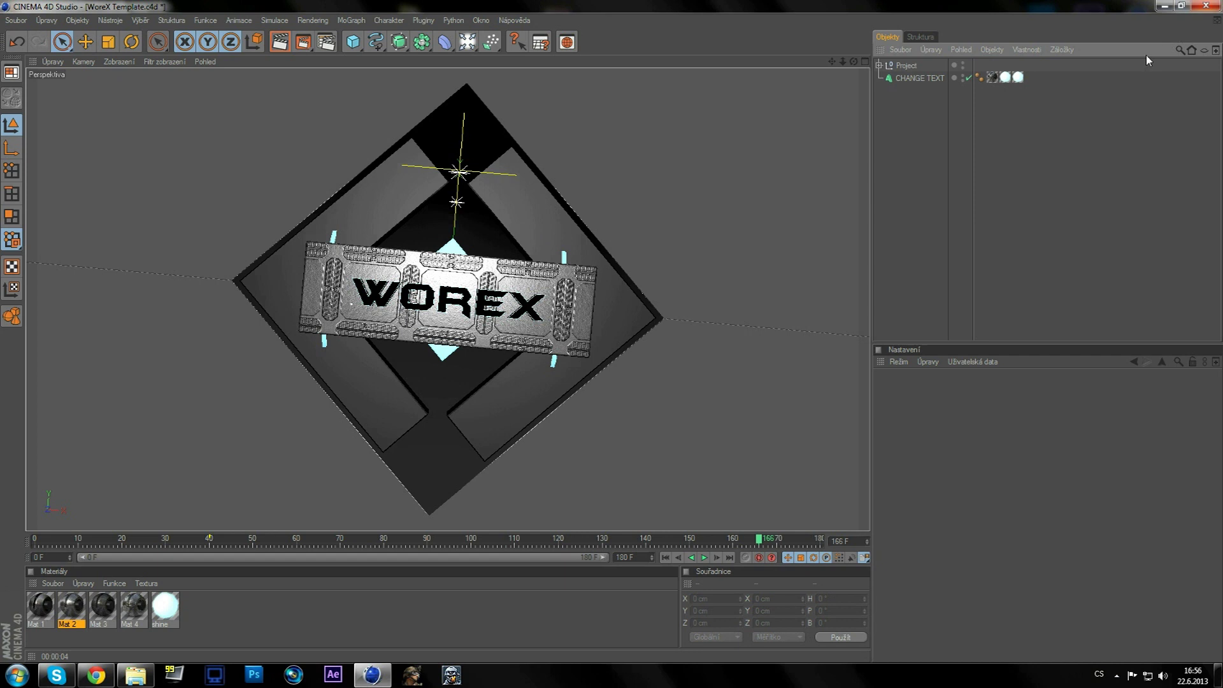
left_click(1207, 6)
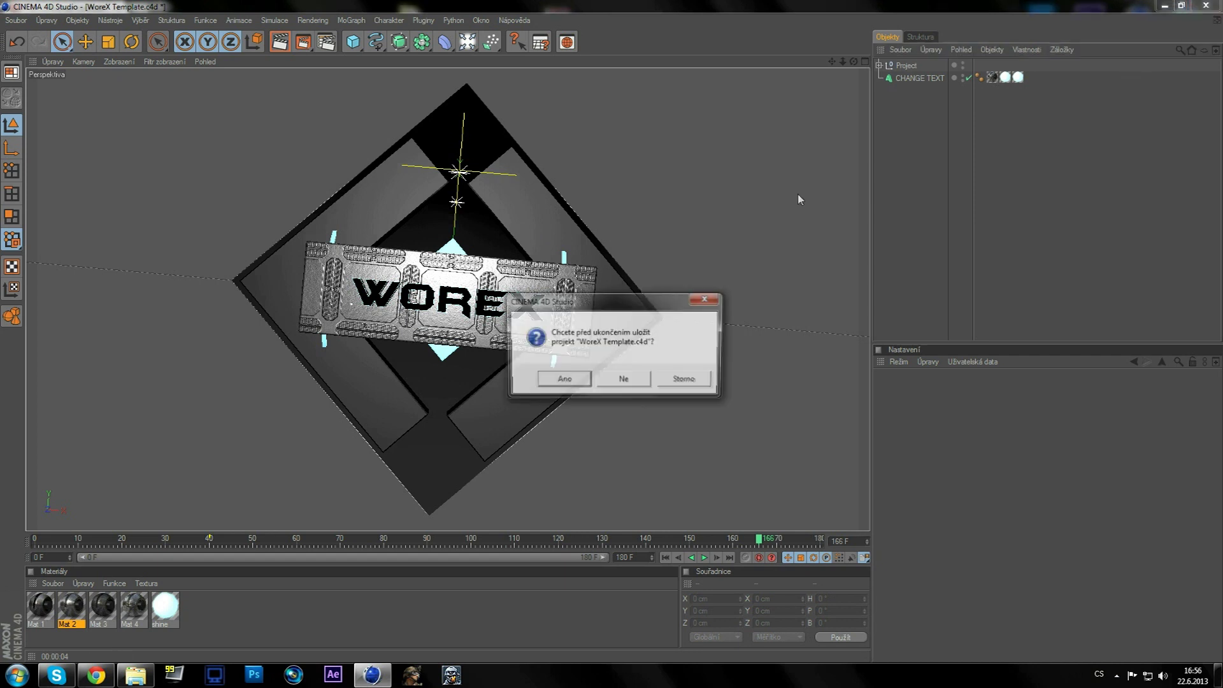
left_click(576, 380)
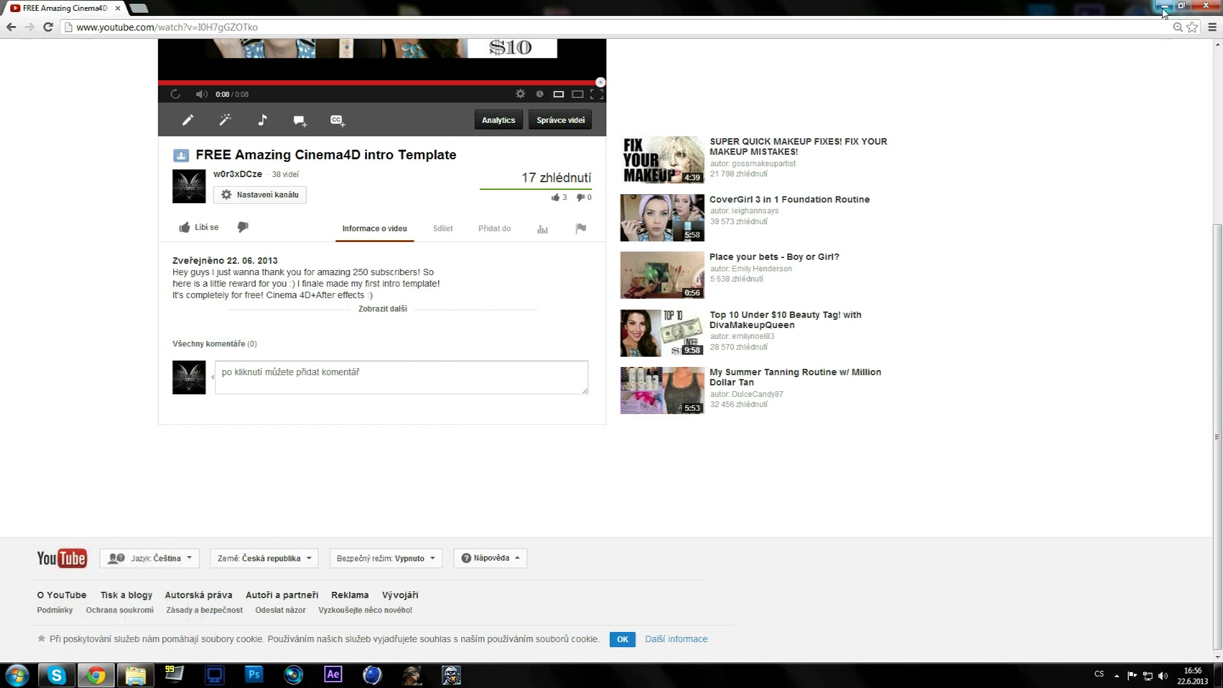
Close Chrome and open WoreX Template.aep from the template's After effects folder.
left_click(1204, 8)
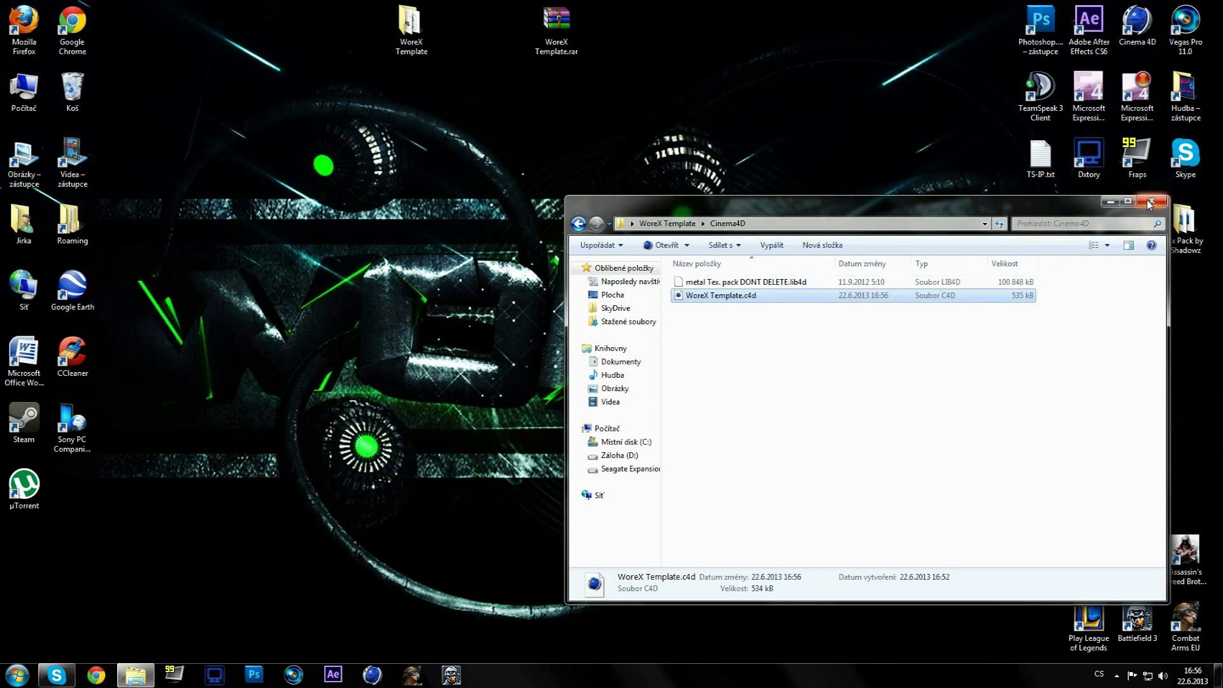
left_click(580, 225)
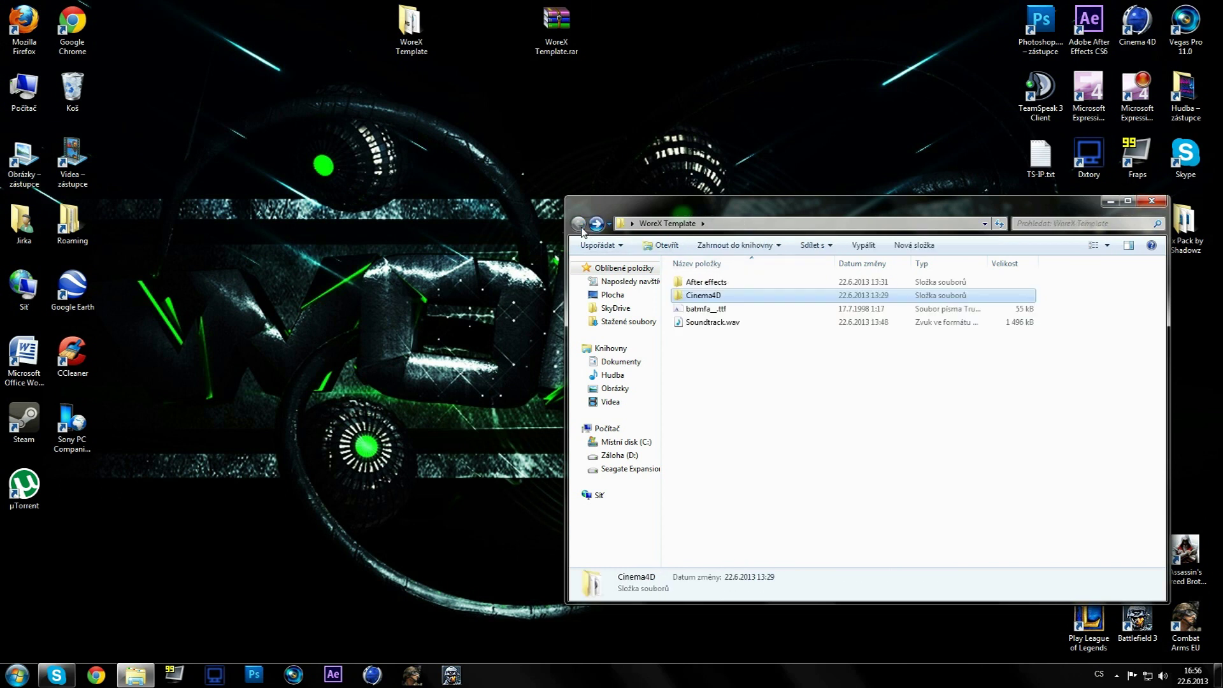
double_click(704, 282)
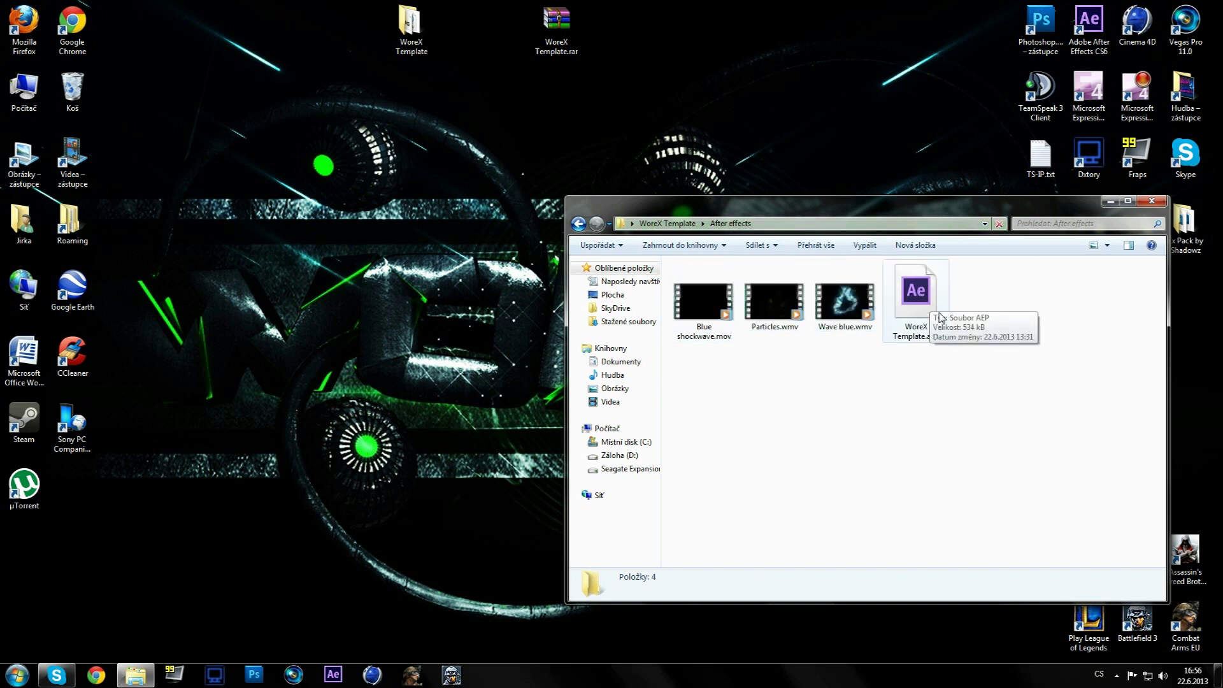
double_click(922, 295)
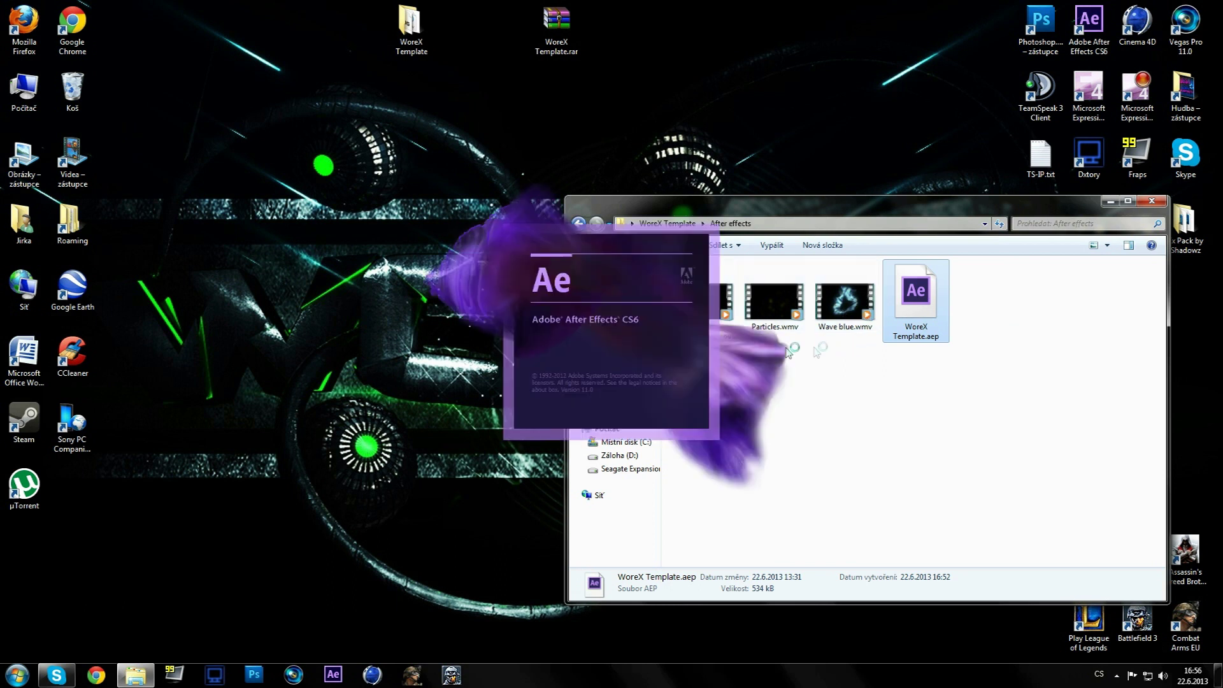
left_click(831, 408)
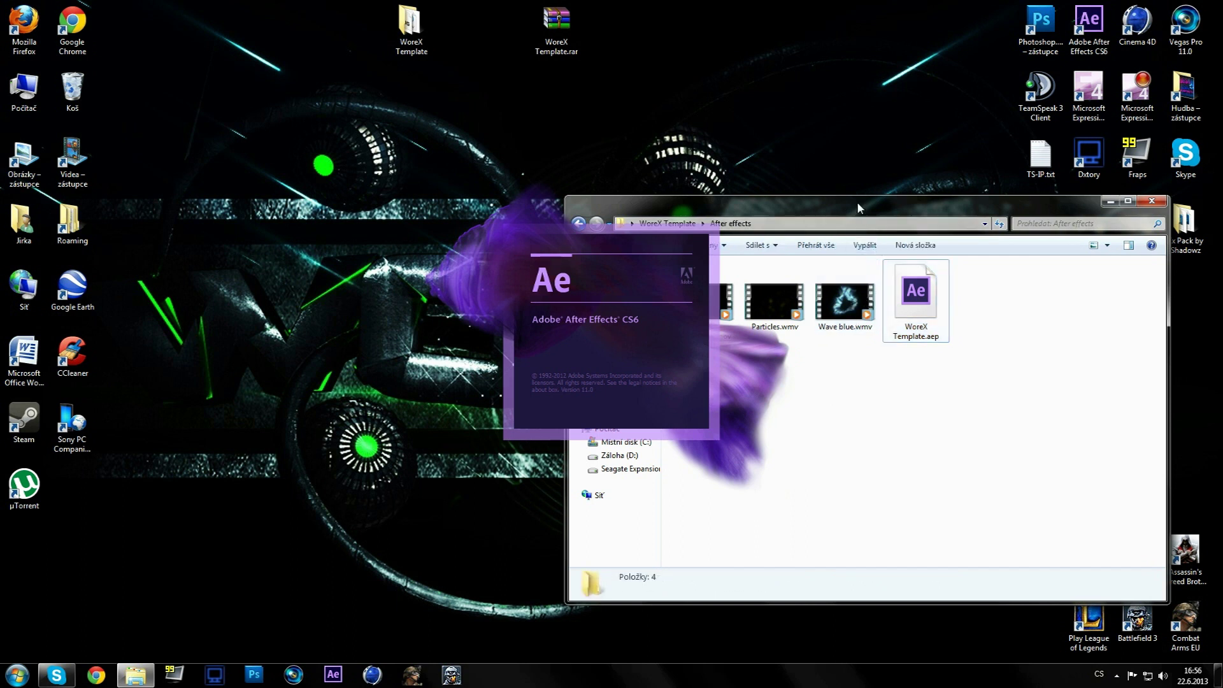
double_click(844, 298)
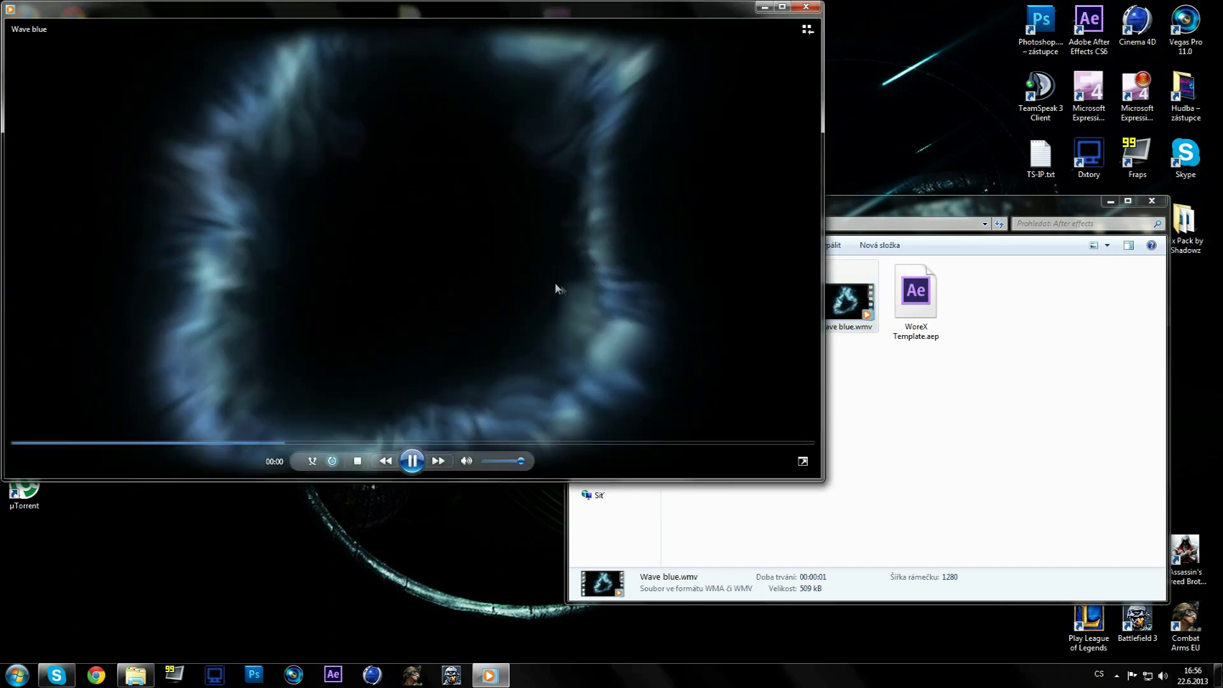
left_click(805, 6)
double_click(774, 299)
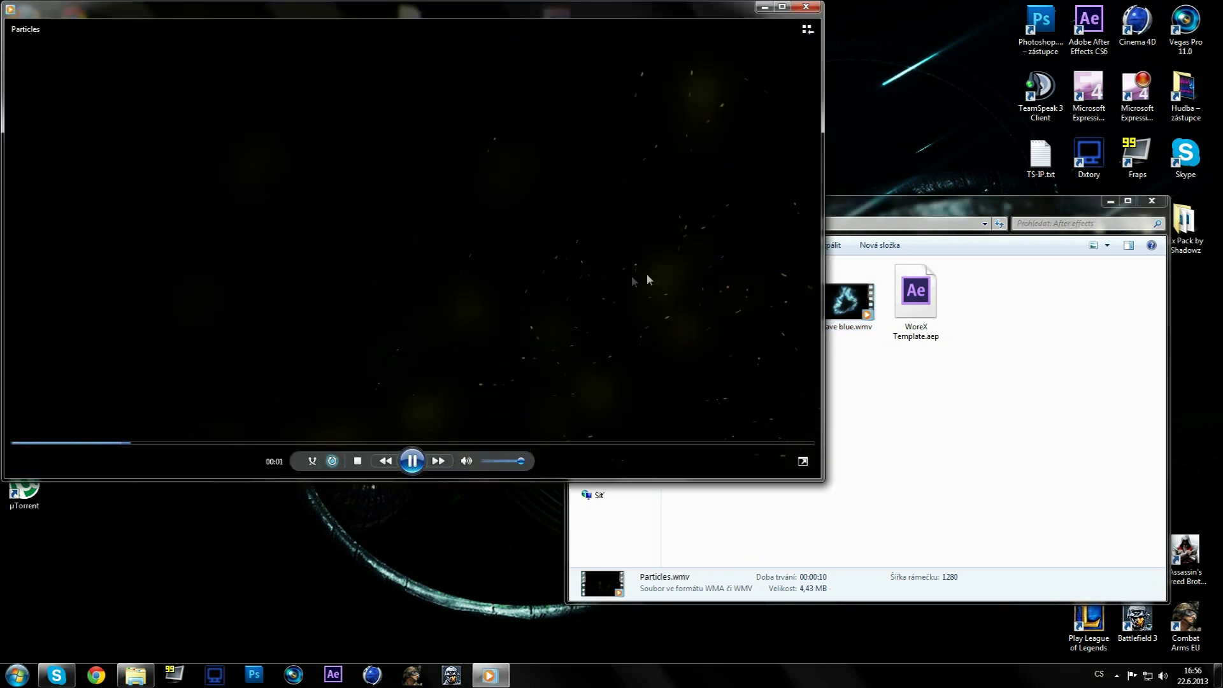
left_click(806, 6)
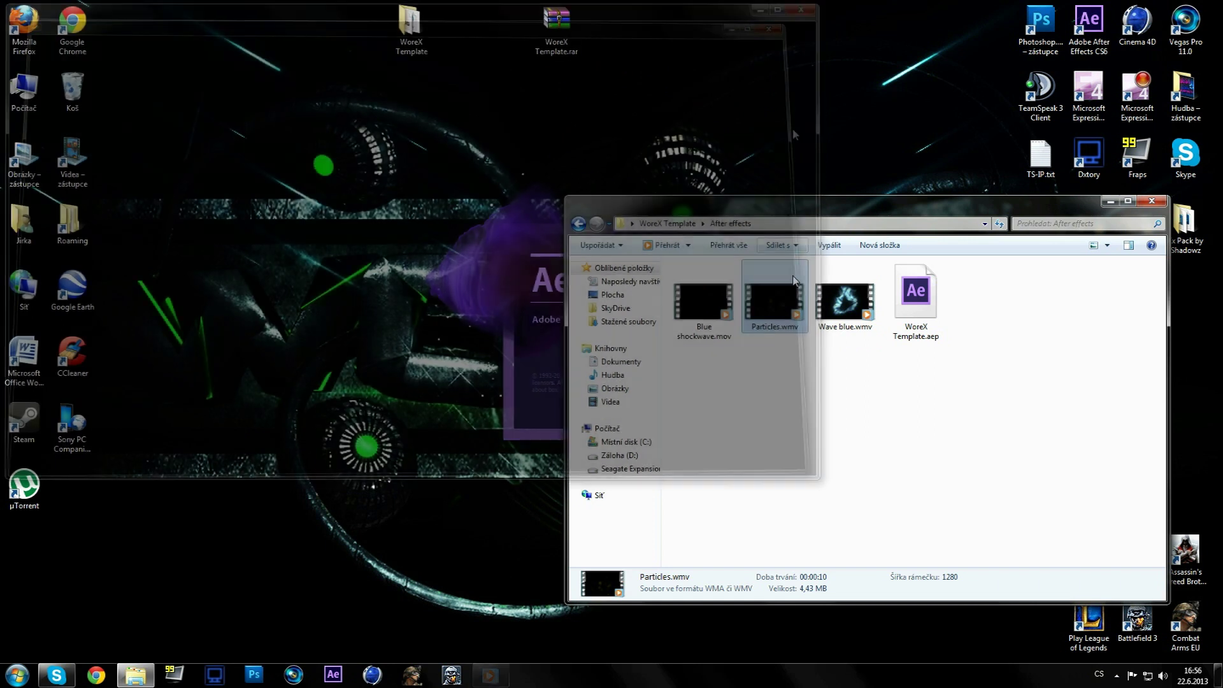
double_click(696, 312)
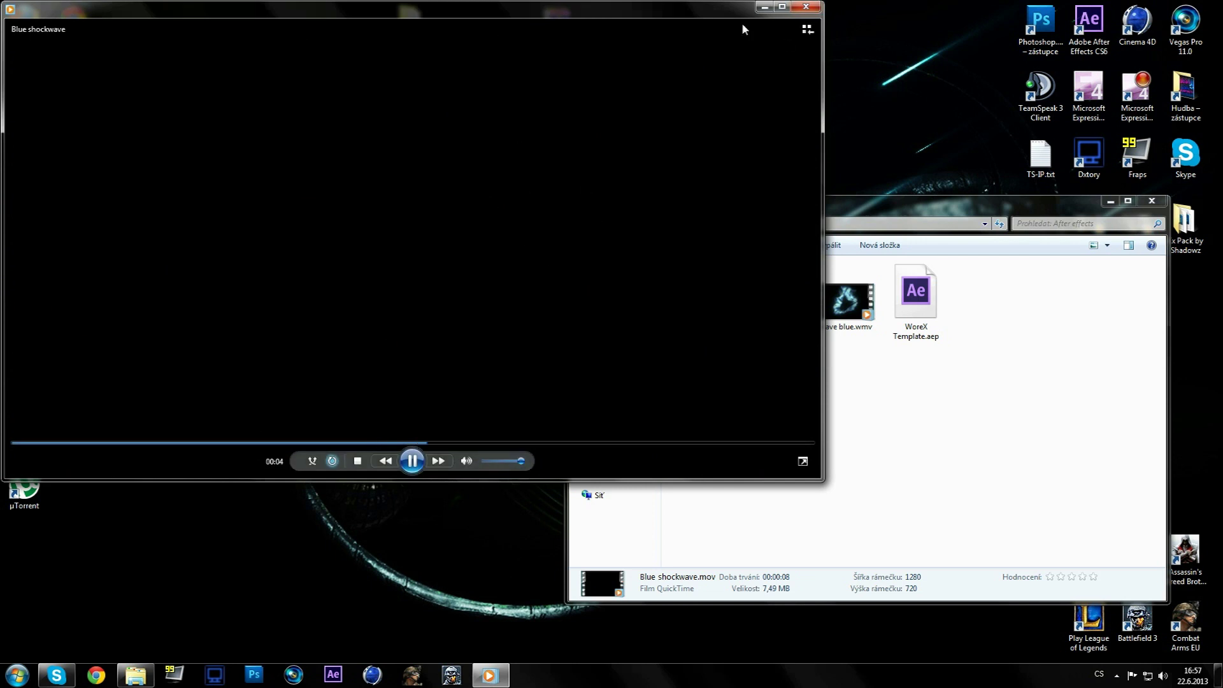
left_click(814, 9)
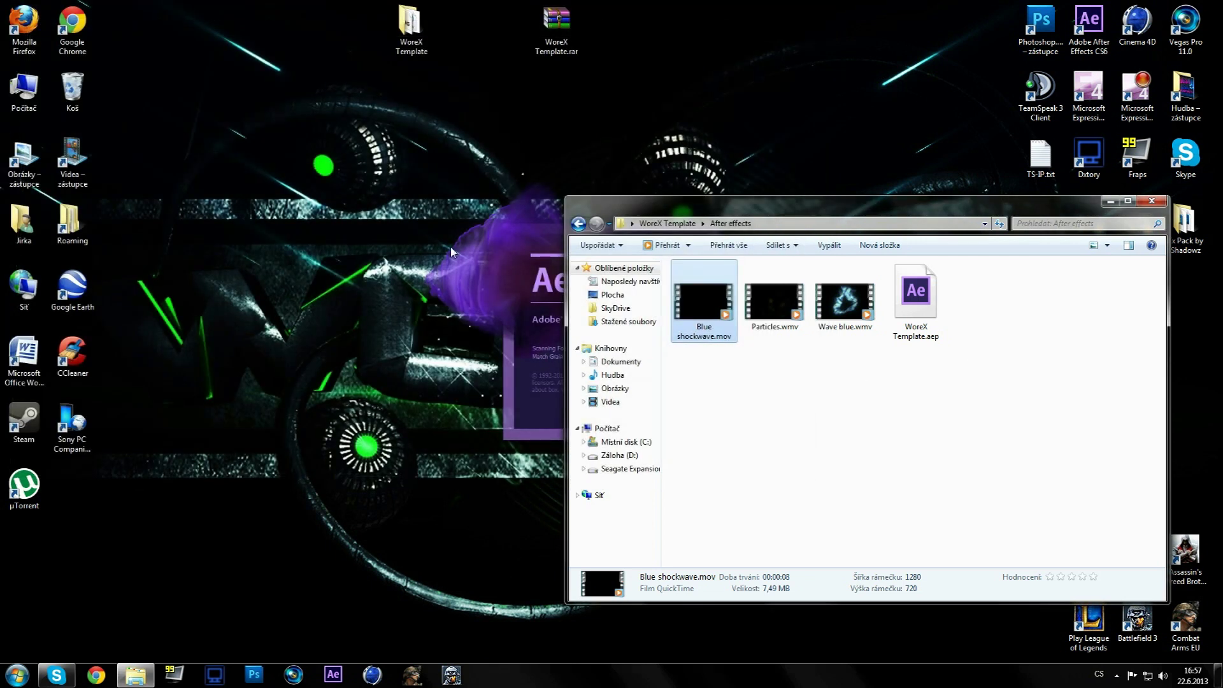
Close the After effects folder window and rewind the Put you intro here placeholder comp.
left_click(1152, 201)
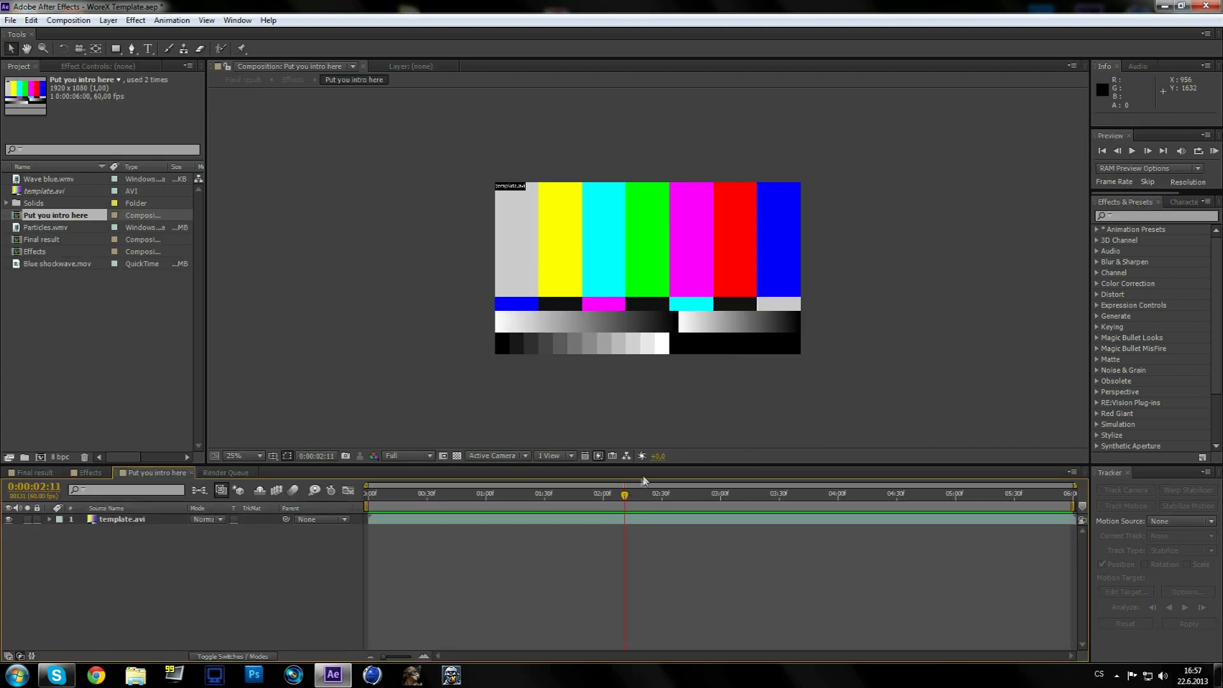
left_click_drag(625, 499, 420, 504)
left_click(45, 192)
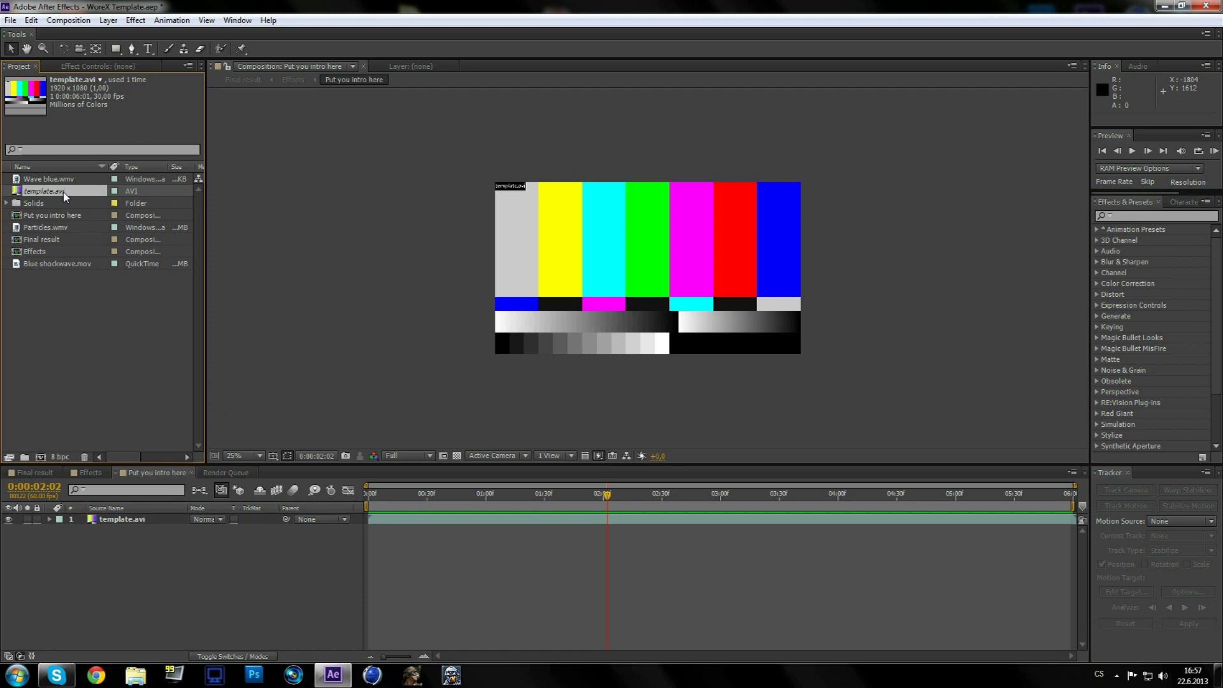
right_click(55, 195)
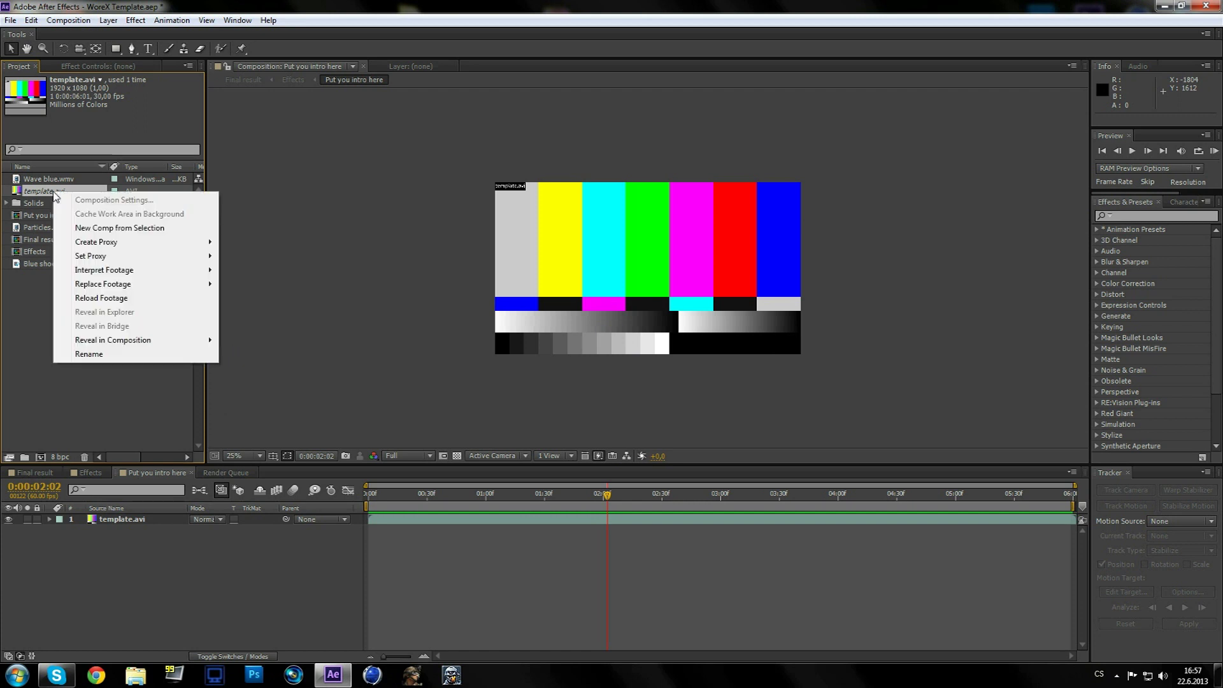
mouse_move(141, 290)
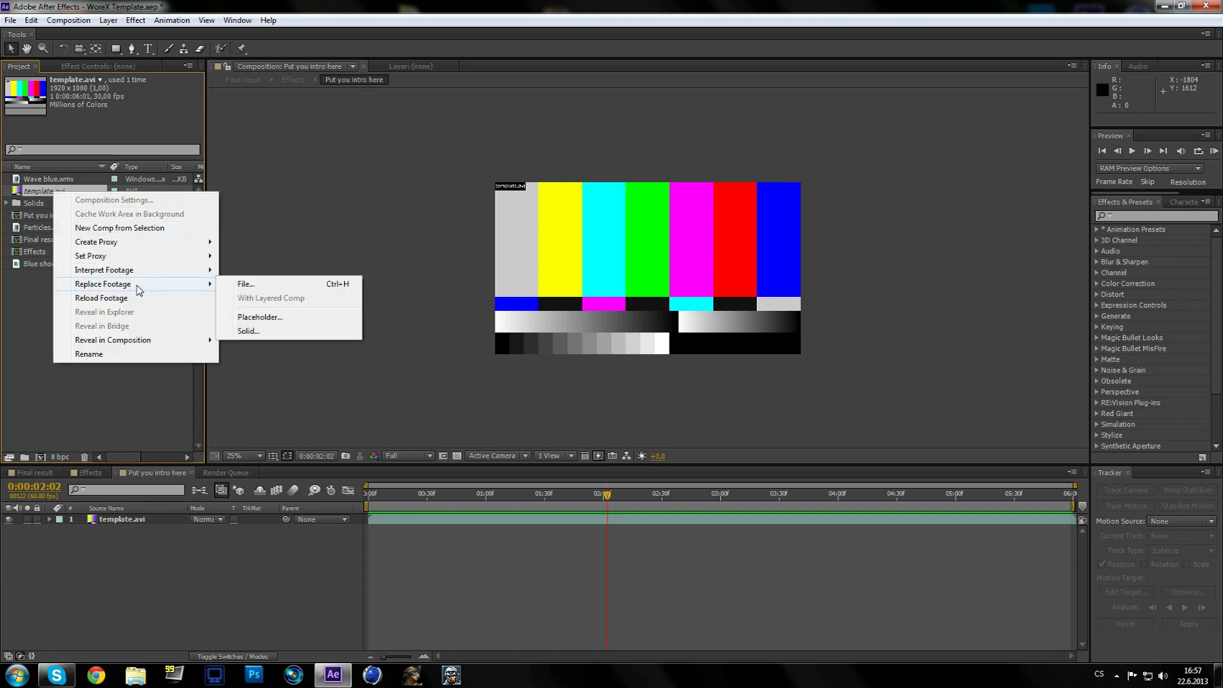
left_click(246, 284)
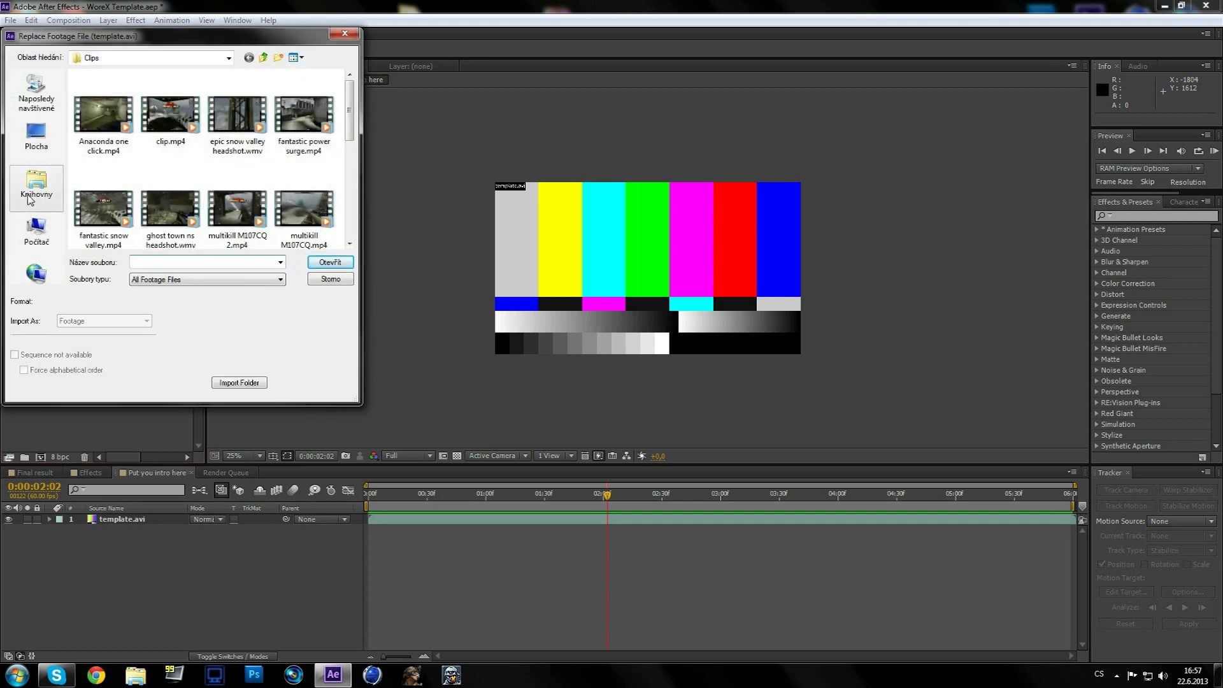
left_click(29, 200)
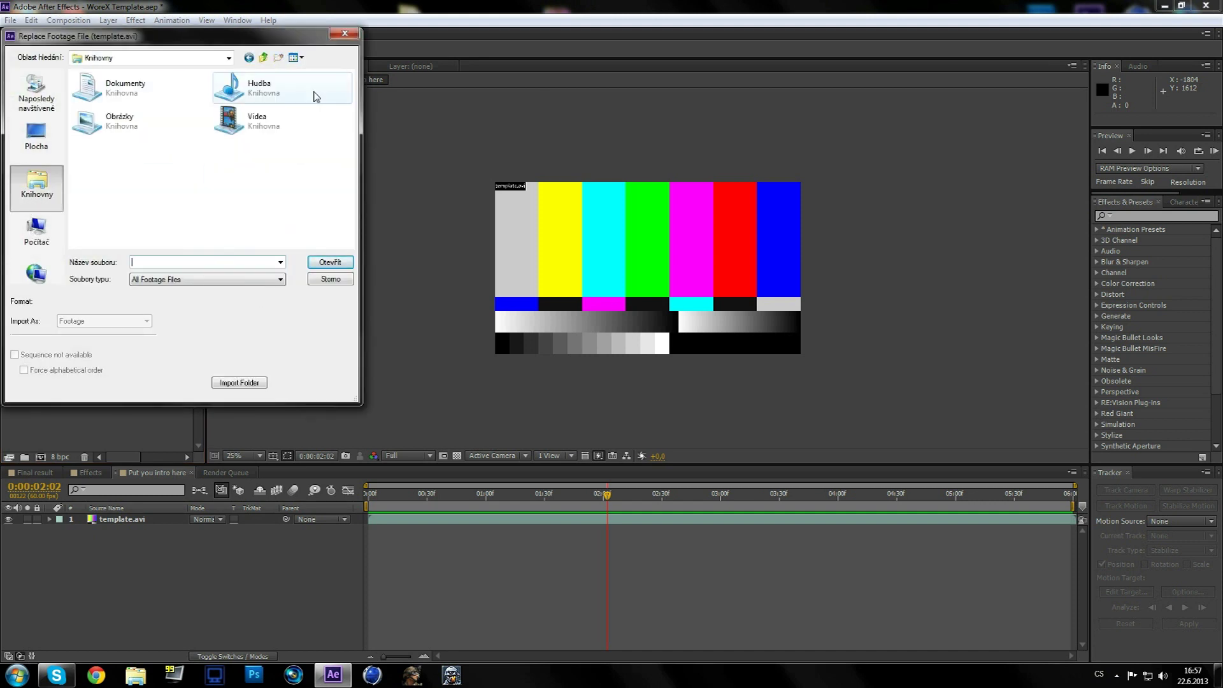
left_click(349, 35)
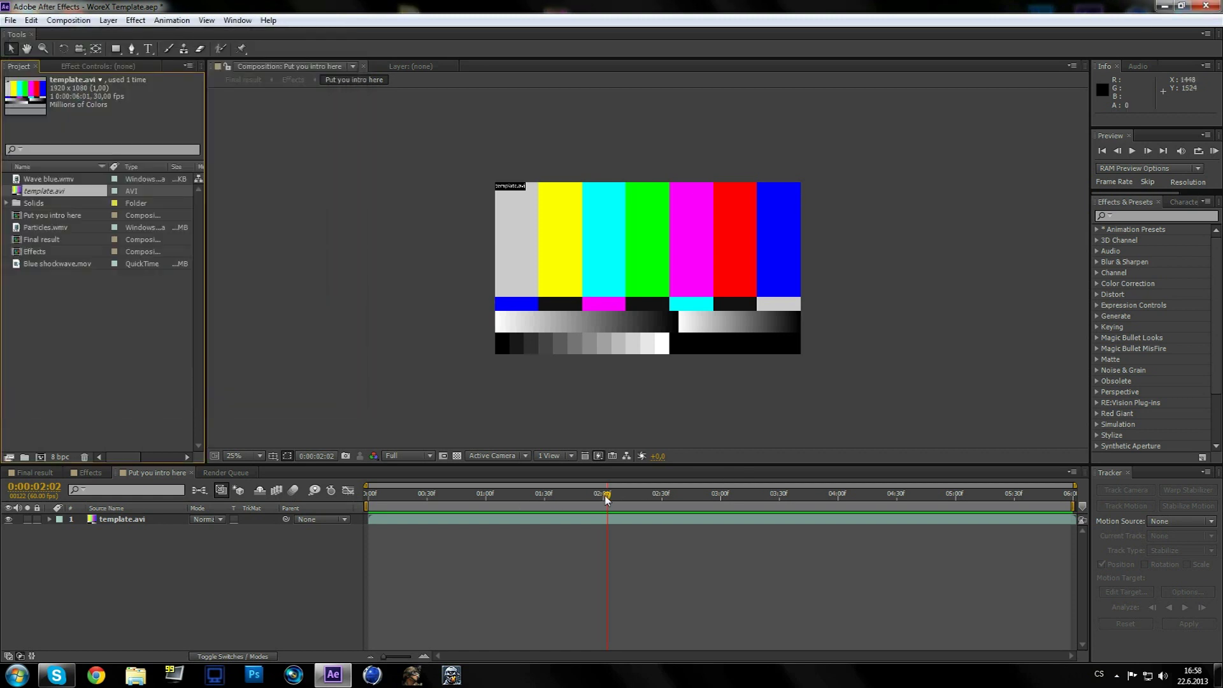
Preview the Final result comp to 0:00:04:04 and select it in the Project panel.
mouse_move(606, 499)
left_mouse_down()
mouse_move(813, 514)
mouse_move(613, 503)
left_mouse_up()
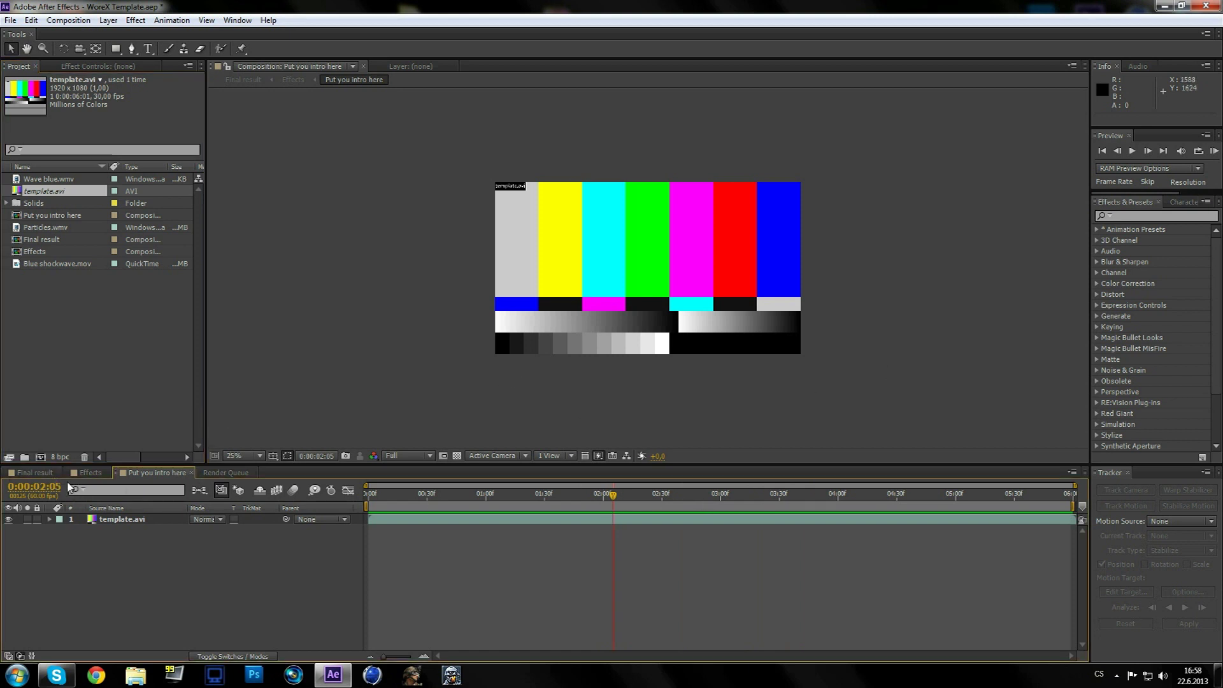
left_click(41, 474)
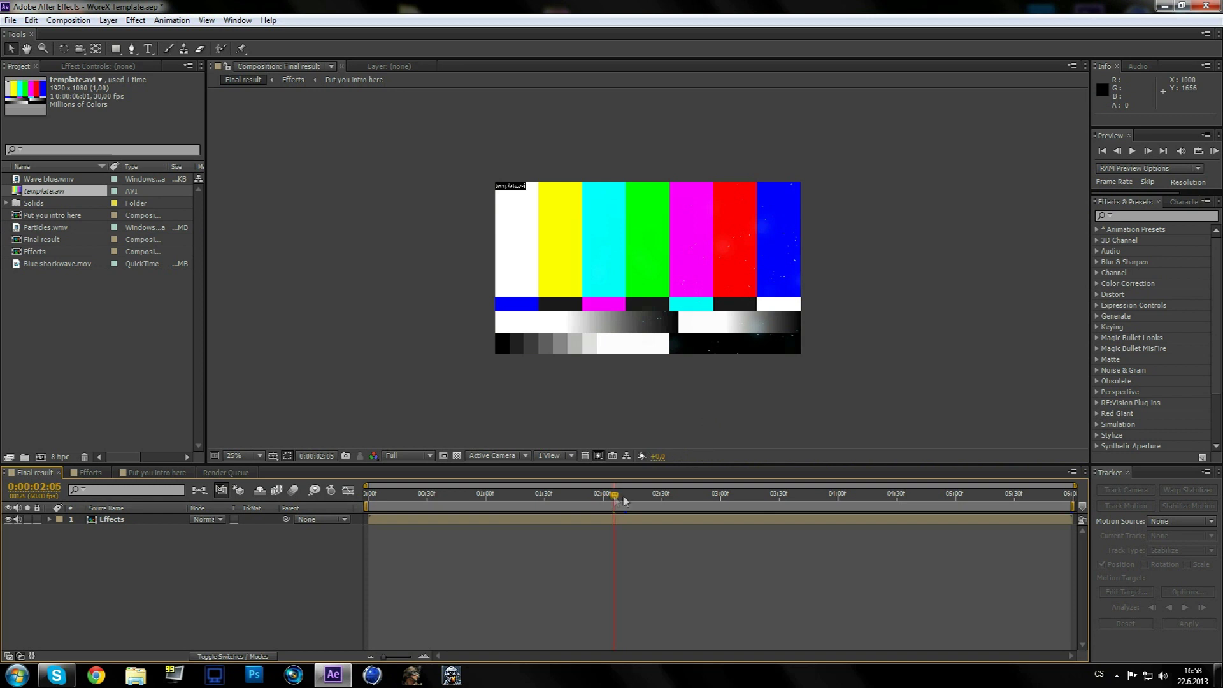
left_click_drag(665, 504, 846, 510)
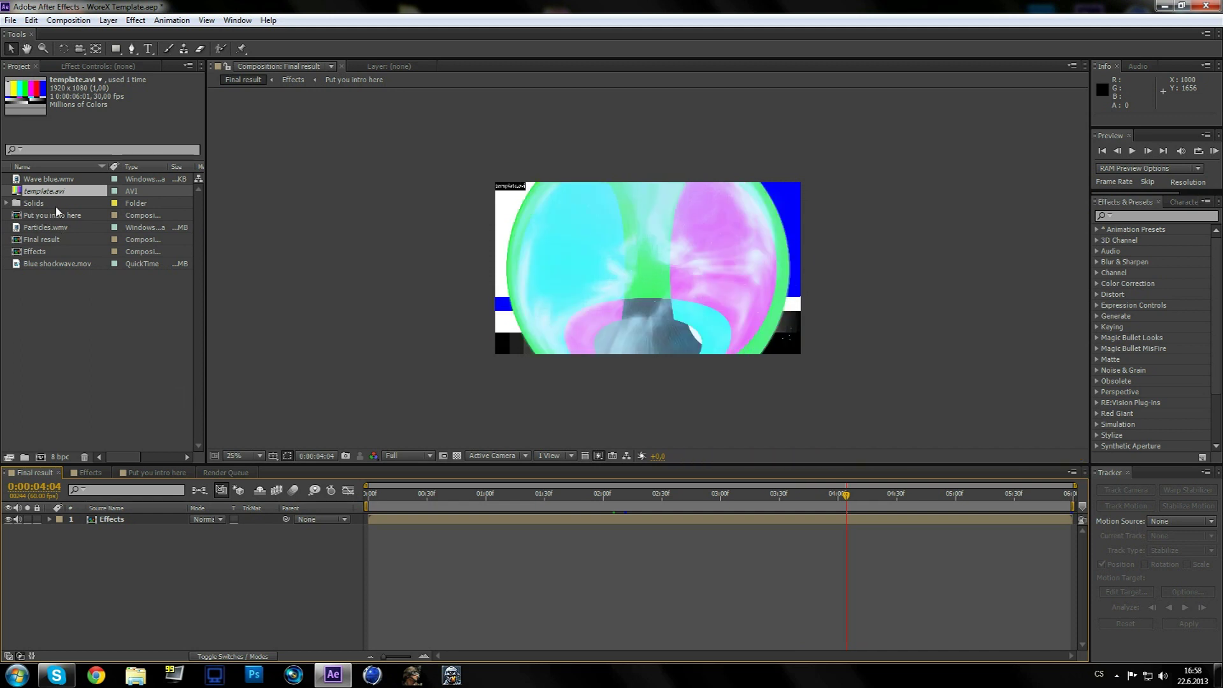
left_click(51, 243)
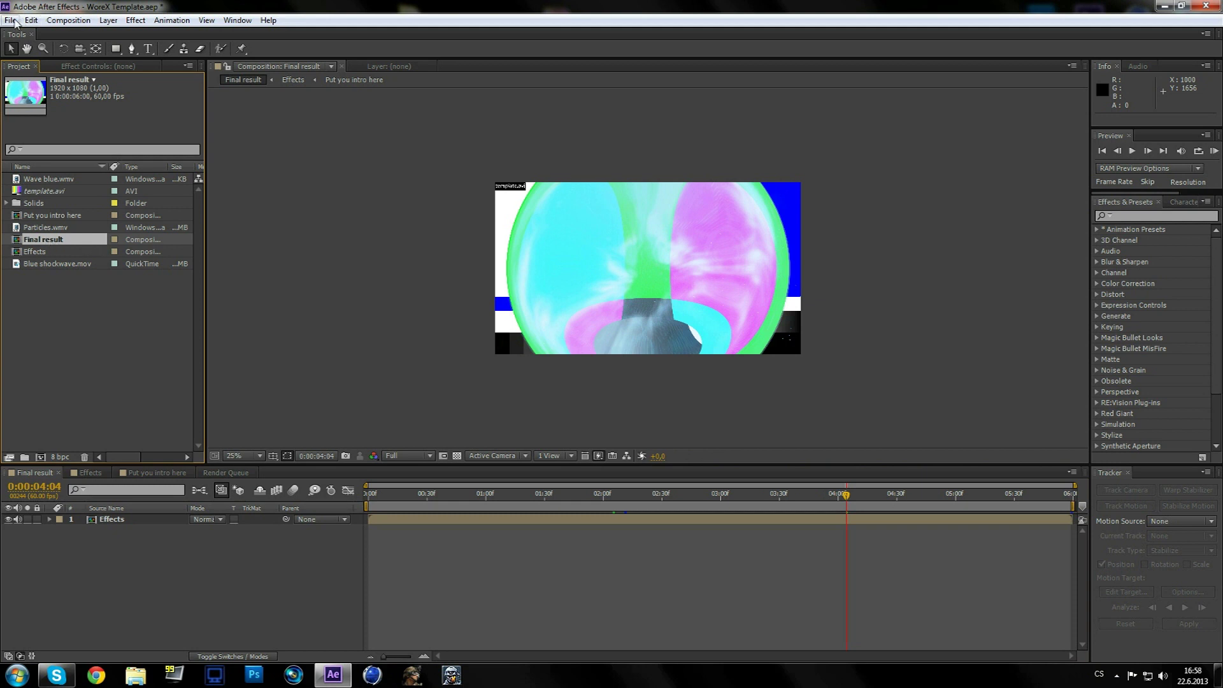
Add Final result to the Render Queue and delete the old finished render item.
left_click(10, 20)
mouse_move(62, 213)
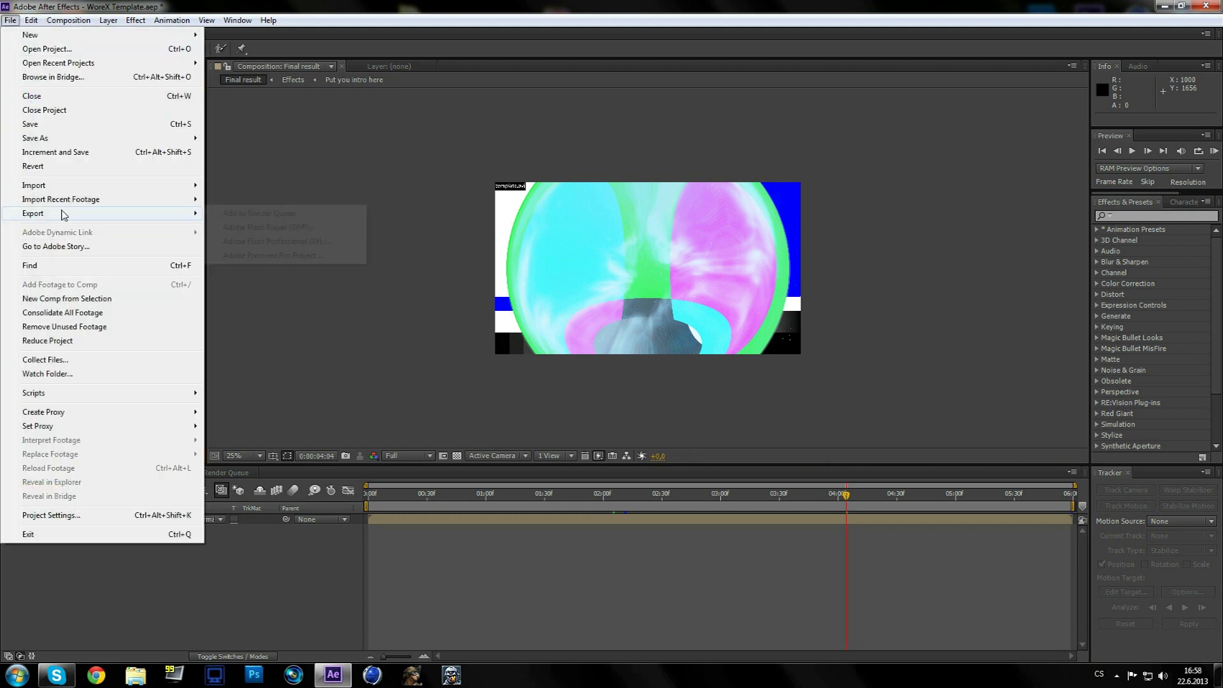
left_click(256, 214)
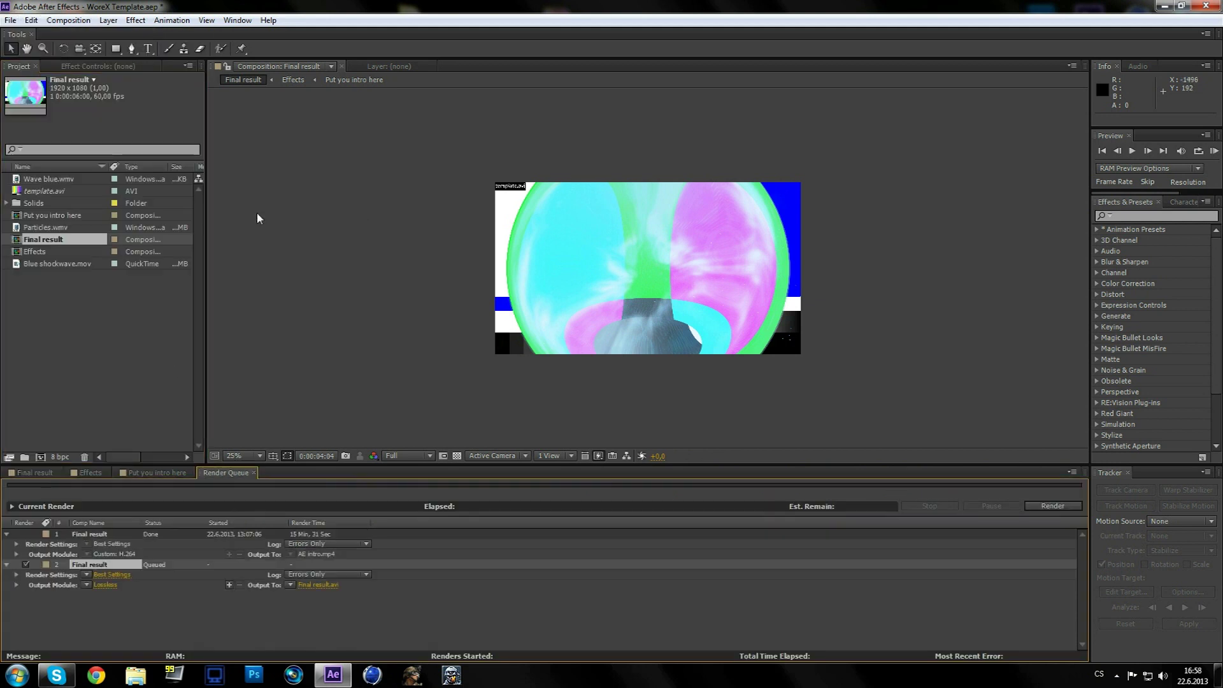
left_click(96, 536)
key("Delete")
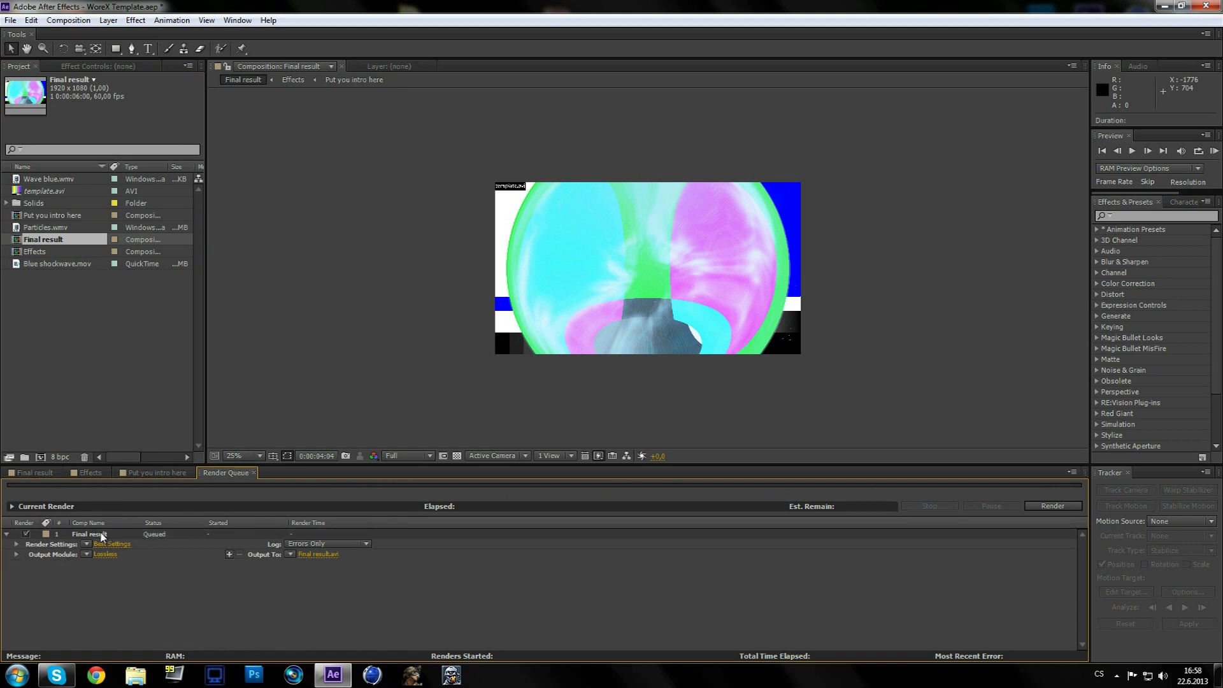
Set the Output Module format to H.264 and output to Final result.mp4.
left_click(89, 535)
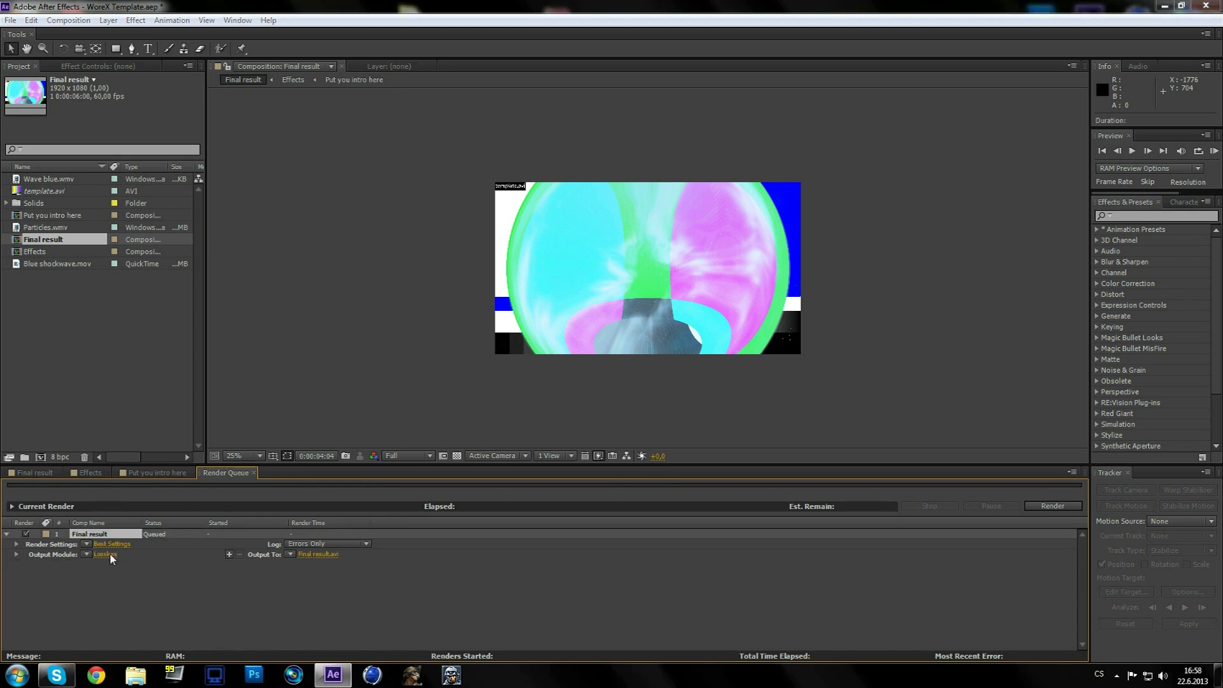
left_click(108, 555)
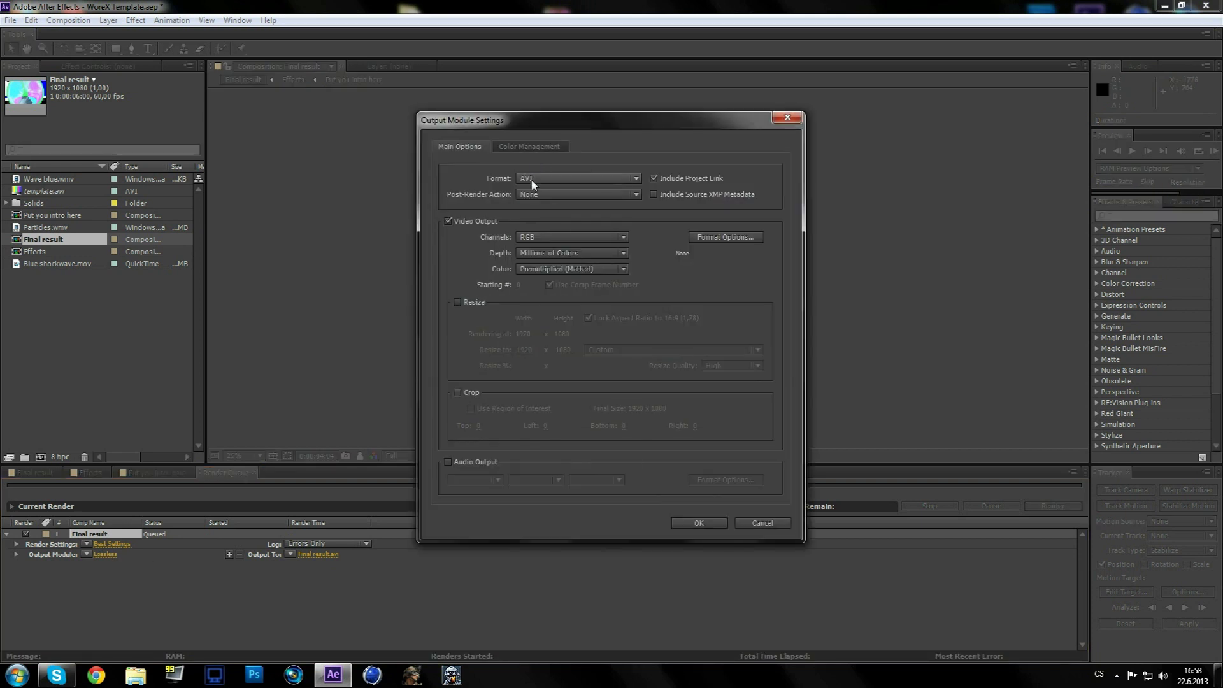
left_click(533, 183)
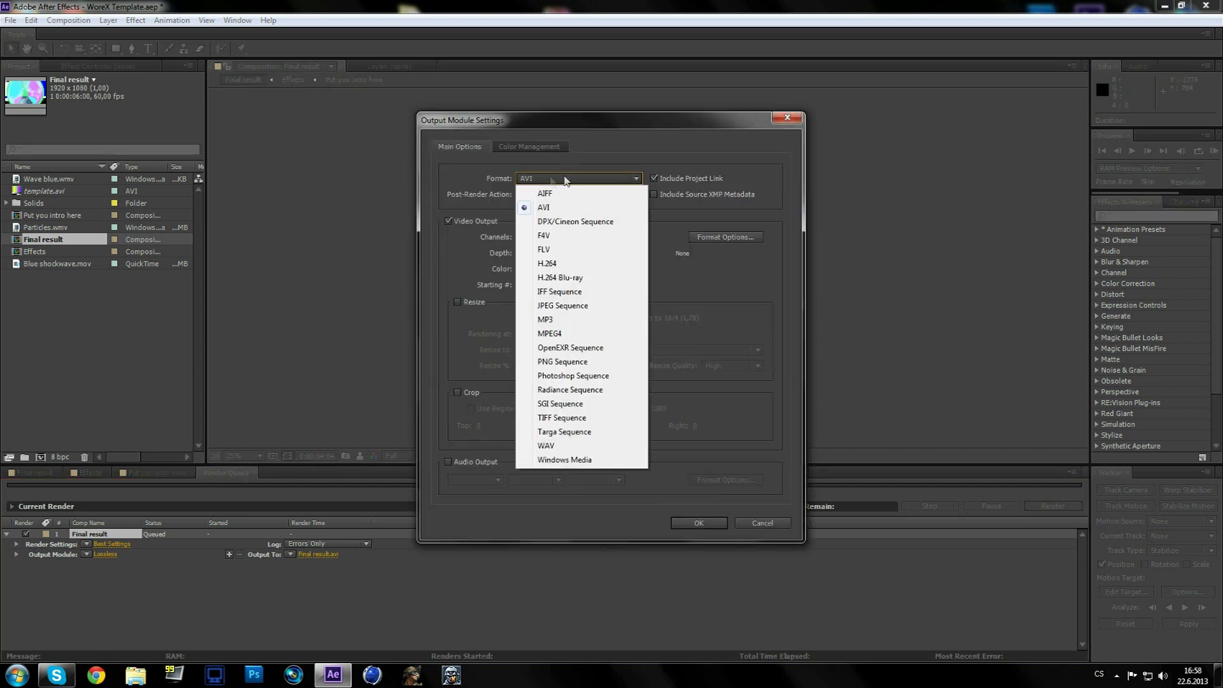
left_click(557, 266)
left_click(711, 524)
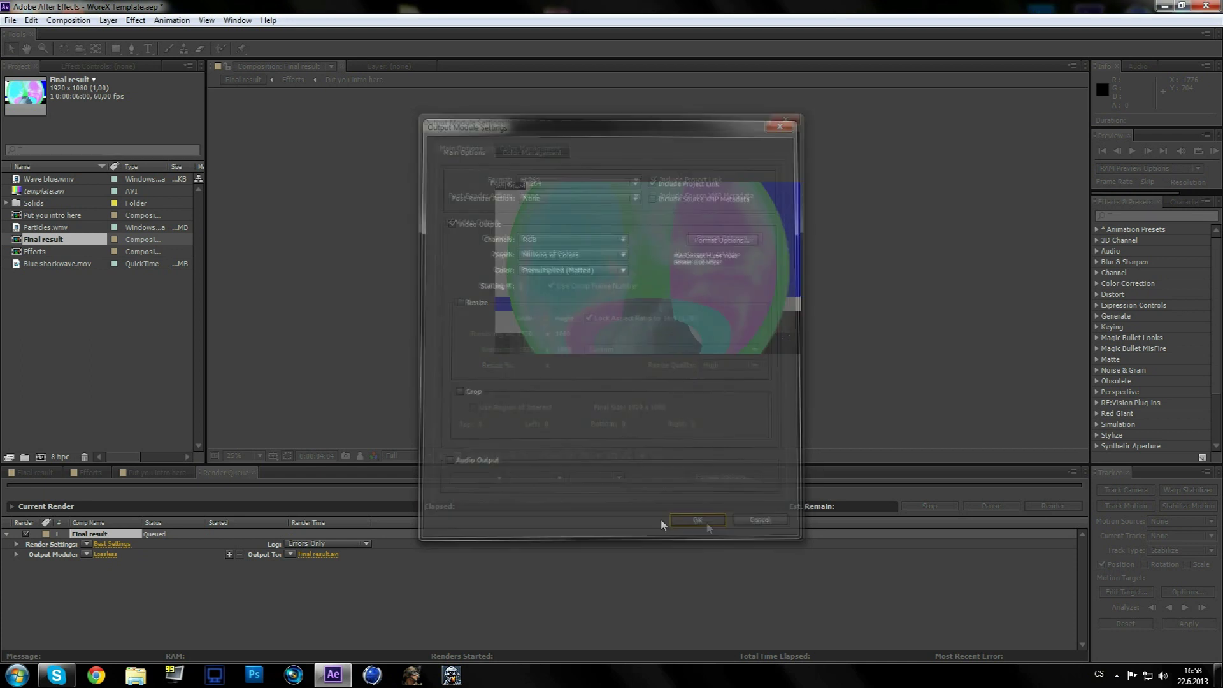
left_click(324, 556)
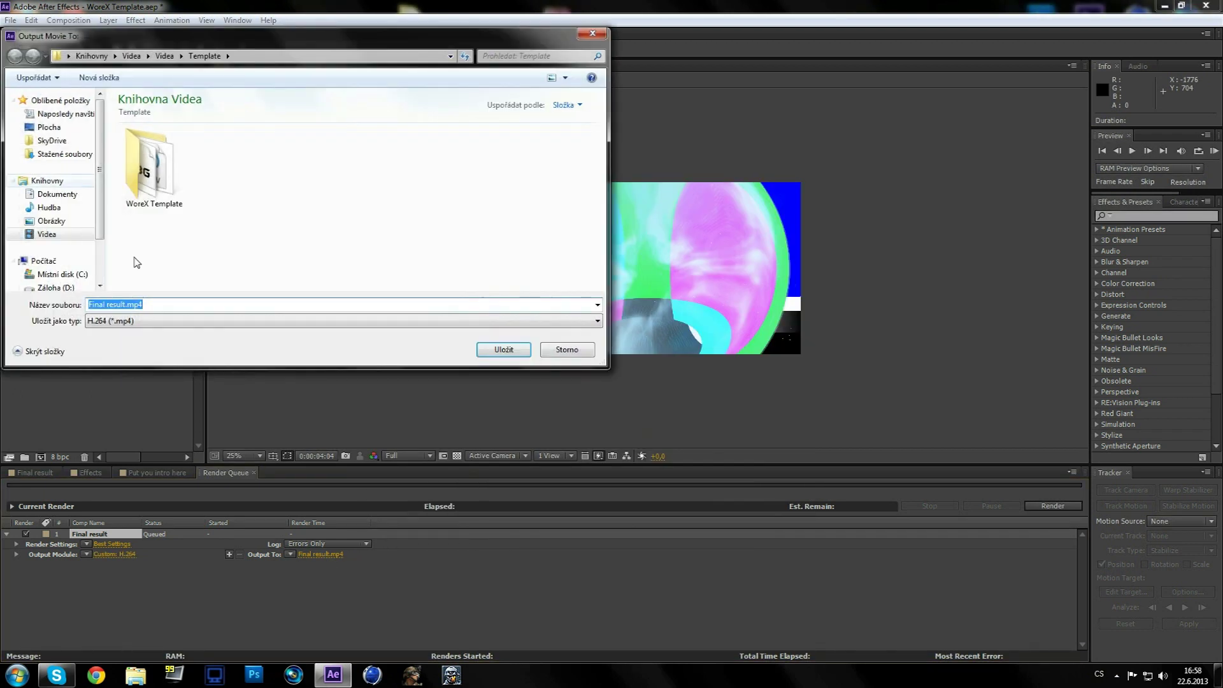
left_click(601, 36)
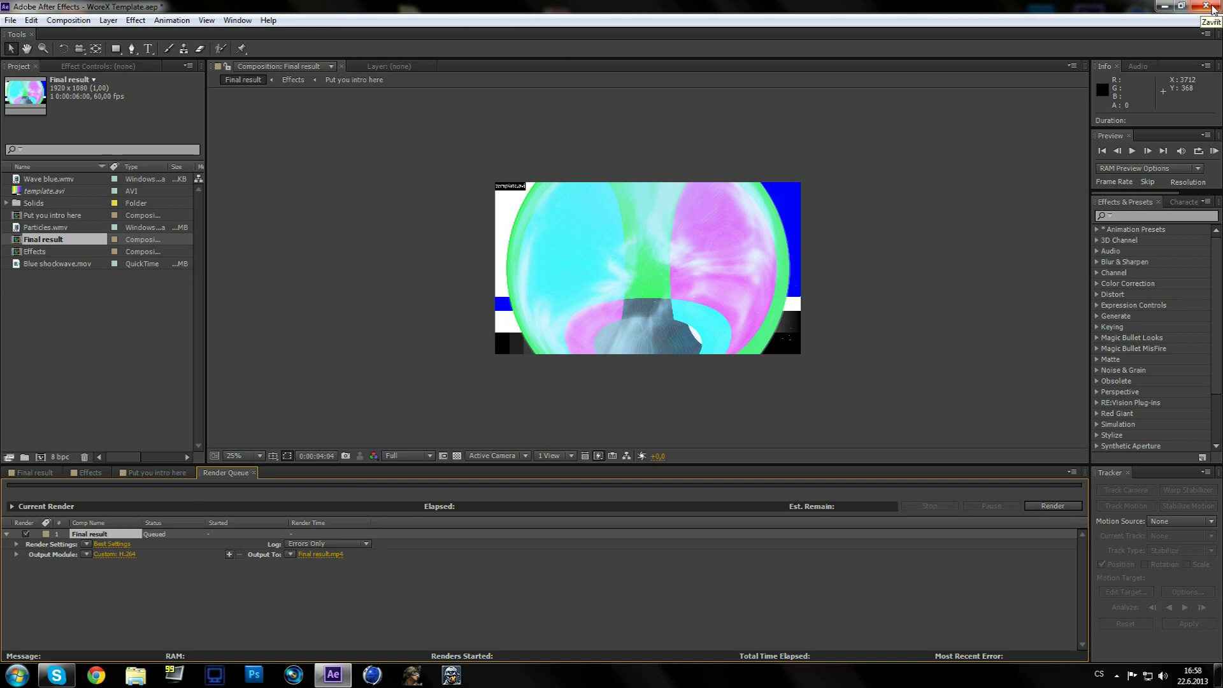
Close After Effects without saving, launch Vegas Pro, and play Soundtrack.wav from WoreX Template.
left_click(1212, 7)
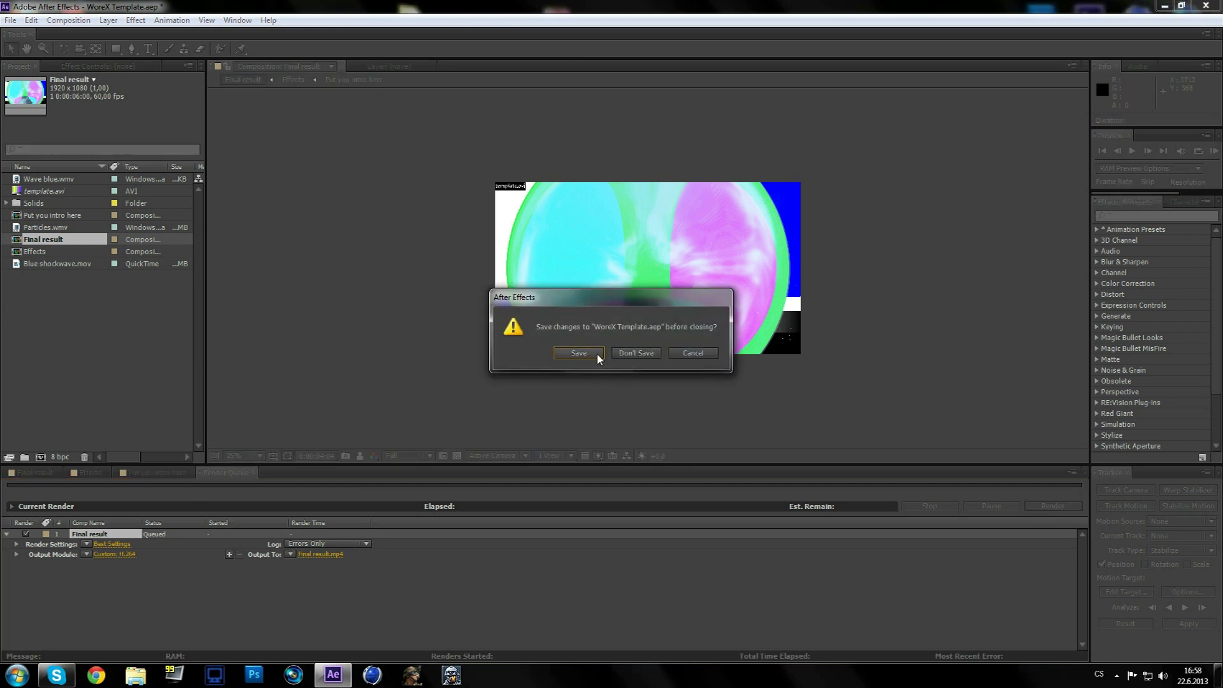
left_click(630, 353)
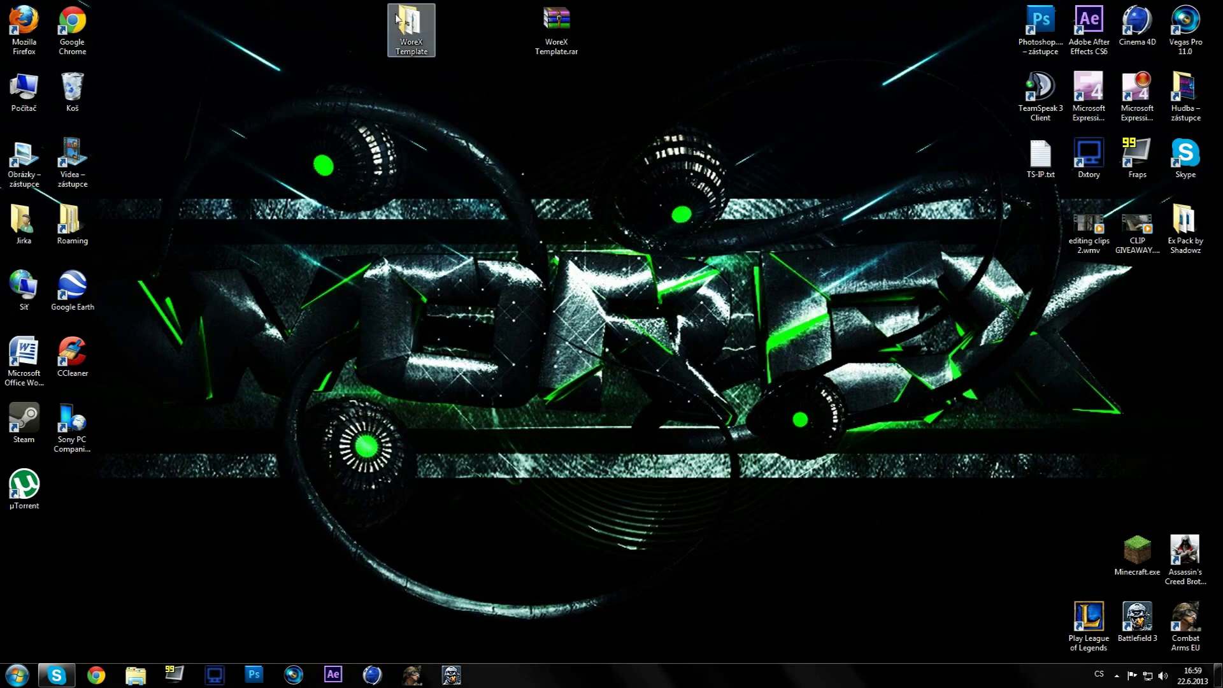
double_click(411, 27)
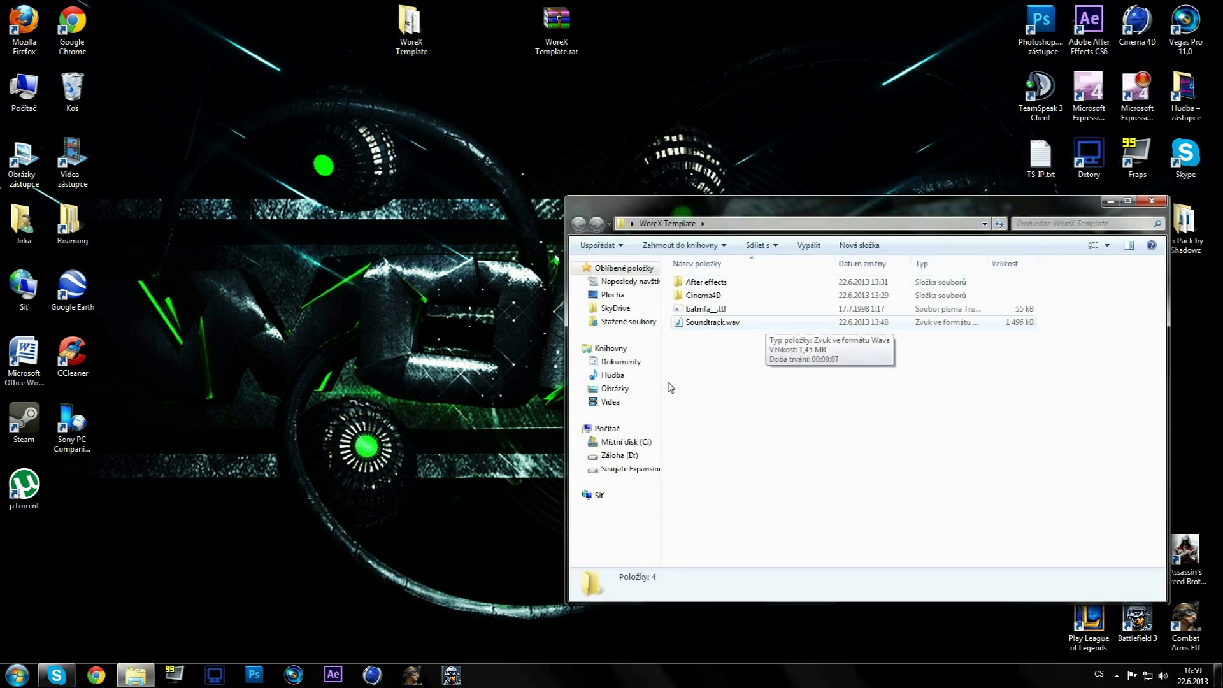
left_click(299, 676)
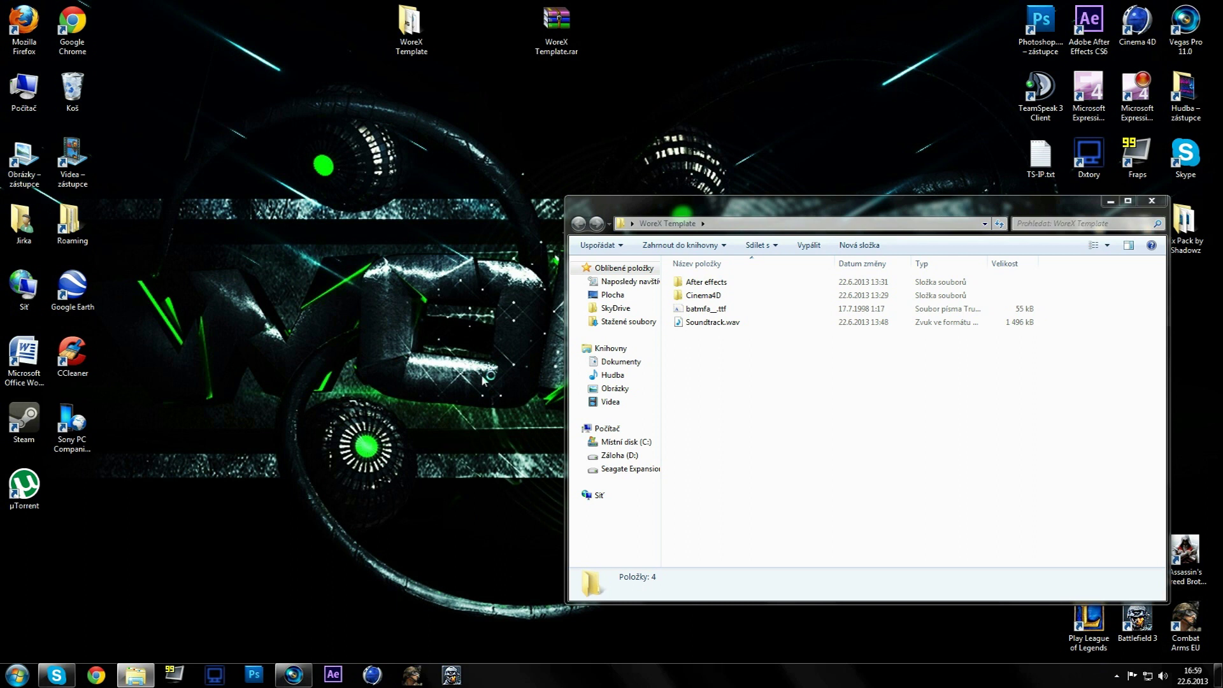
left_click(708, 323)
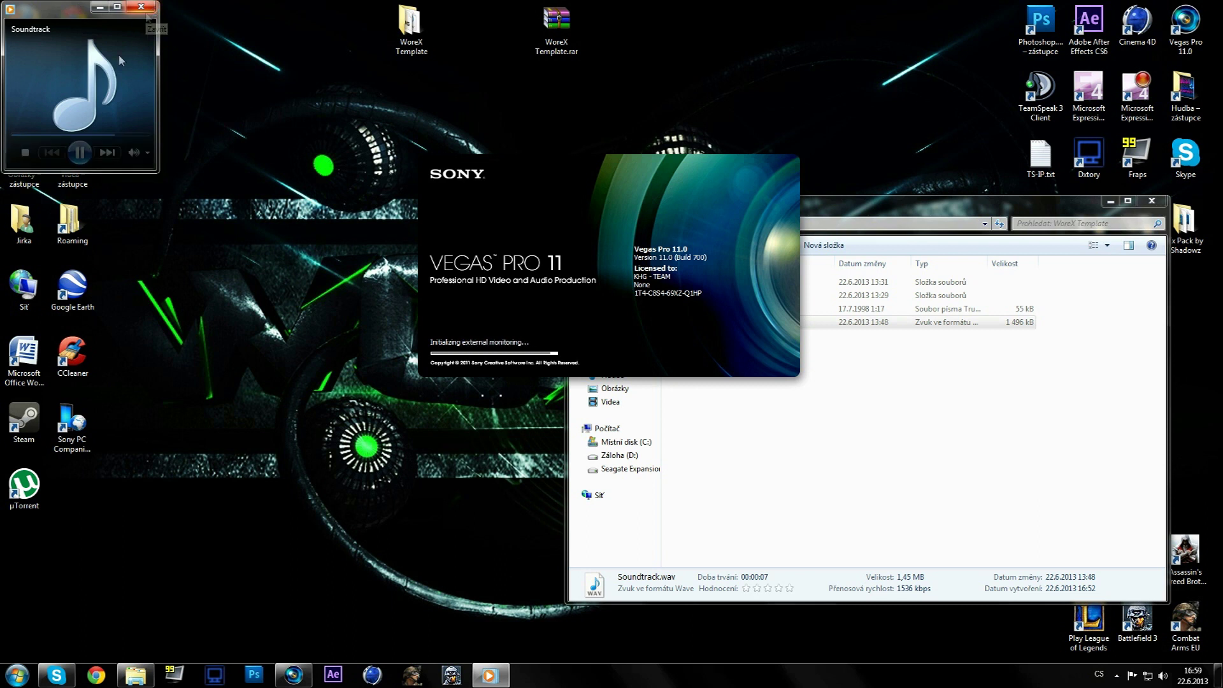
Close Media Player, dismiss the missing-file prompt, quit Vegas Pro and close the WoreX Template folder.
left_click(142, 9)
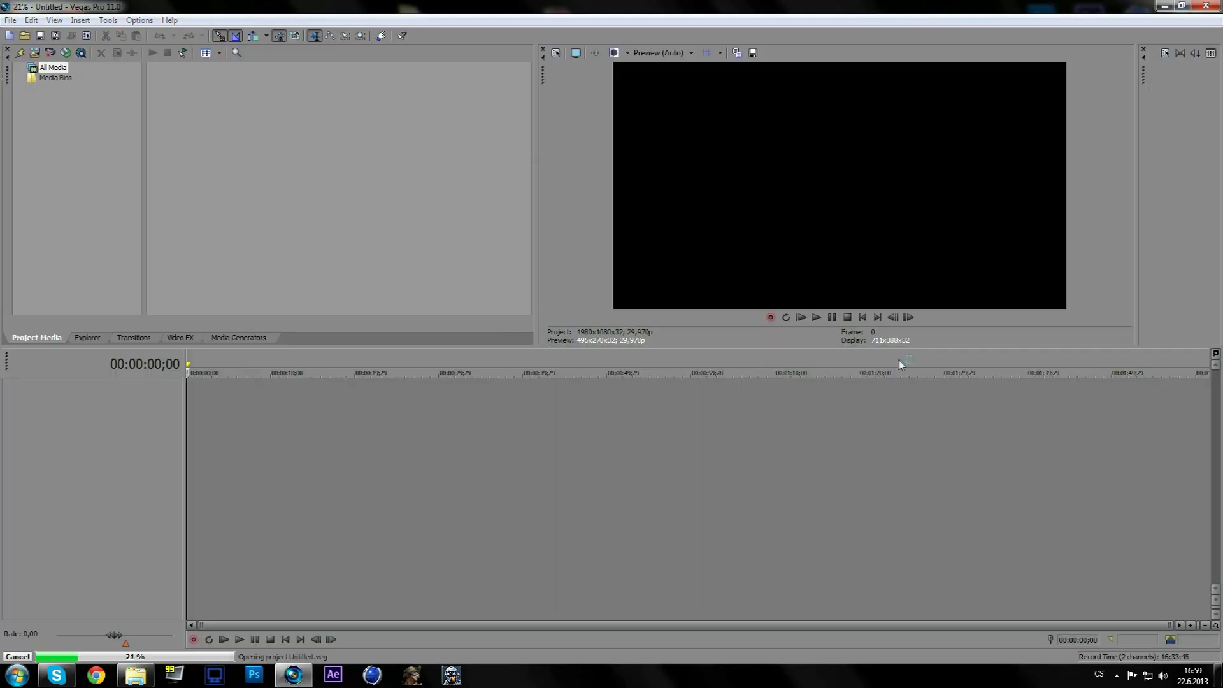
left_click(704, 319)
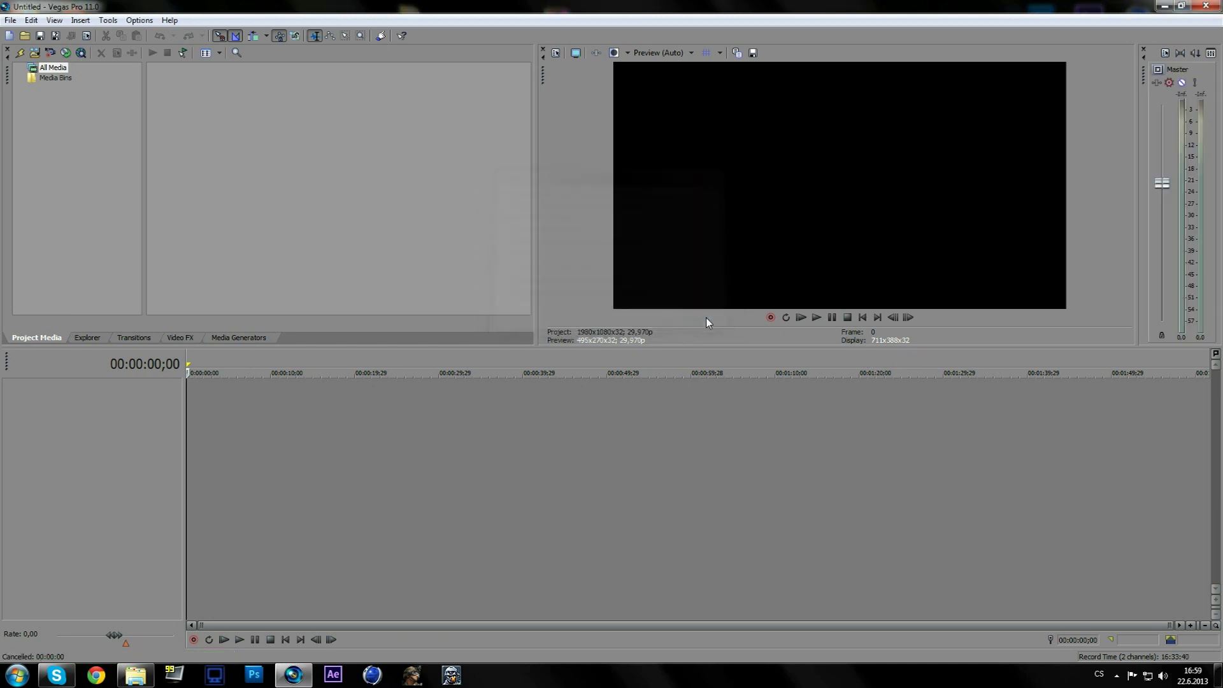
left_click(1213, 7)
left_click(1151, 201)
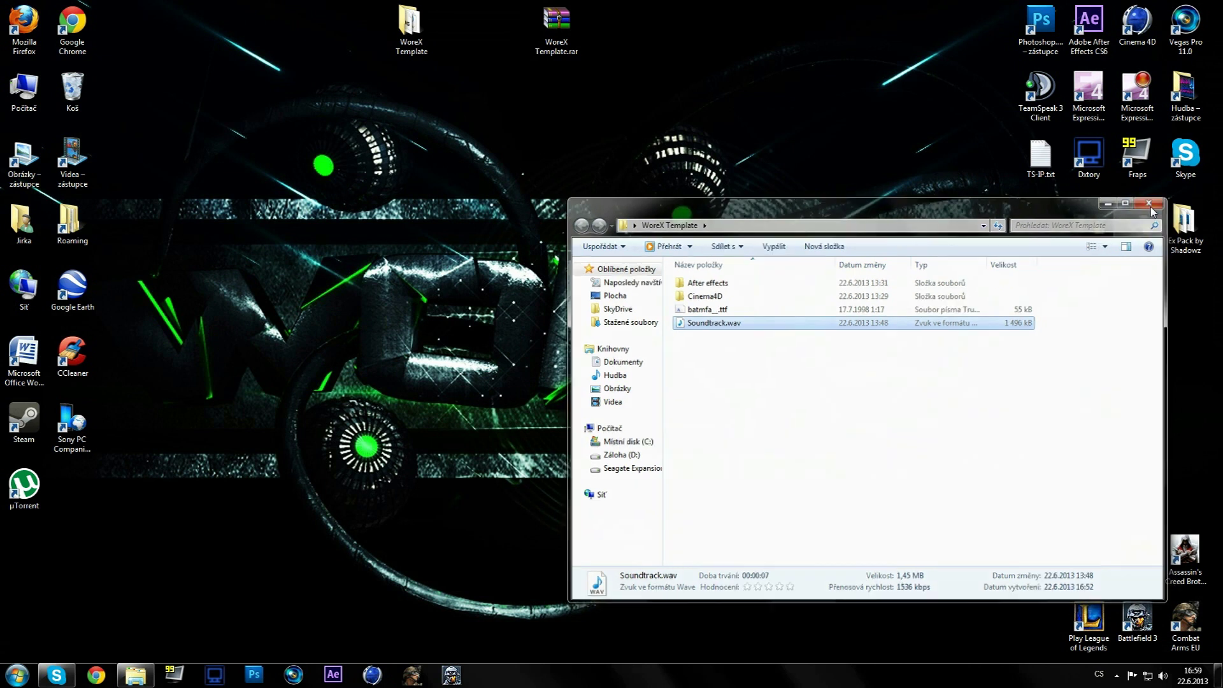